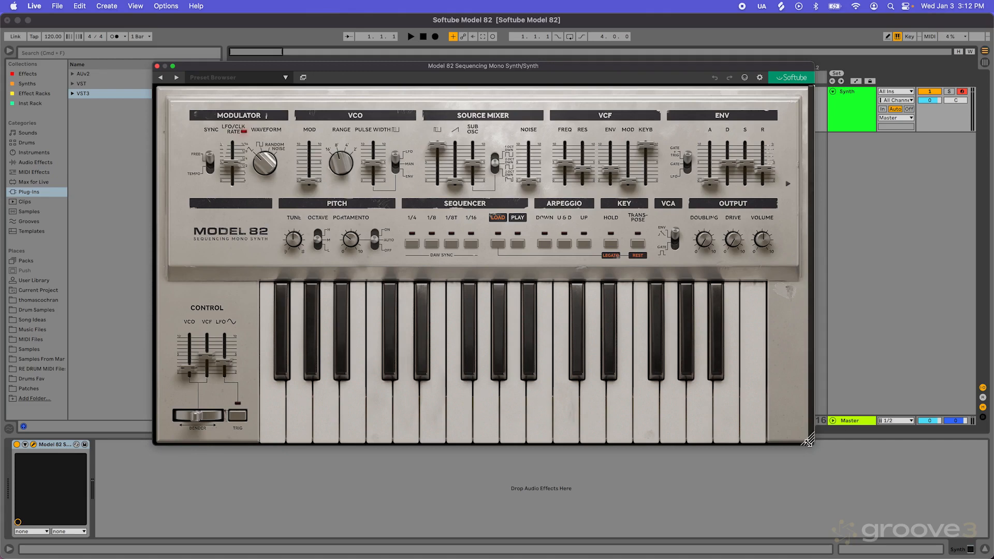
- Shrink the Model 82 plug-in window, enlarge it again and reposition it over the arrangement
left_click_drag(807, 441, 452, 278)
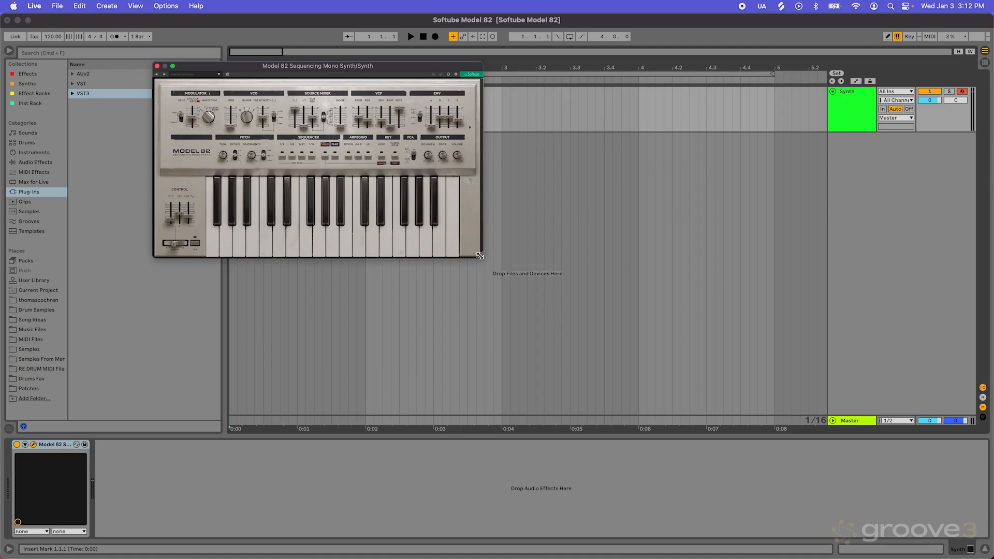
left_click_drag(480, 256, 927, 460)
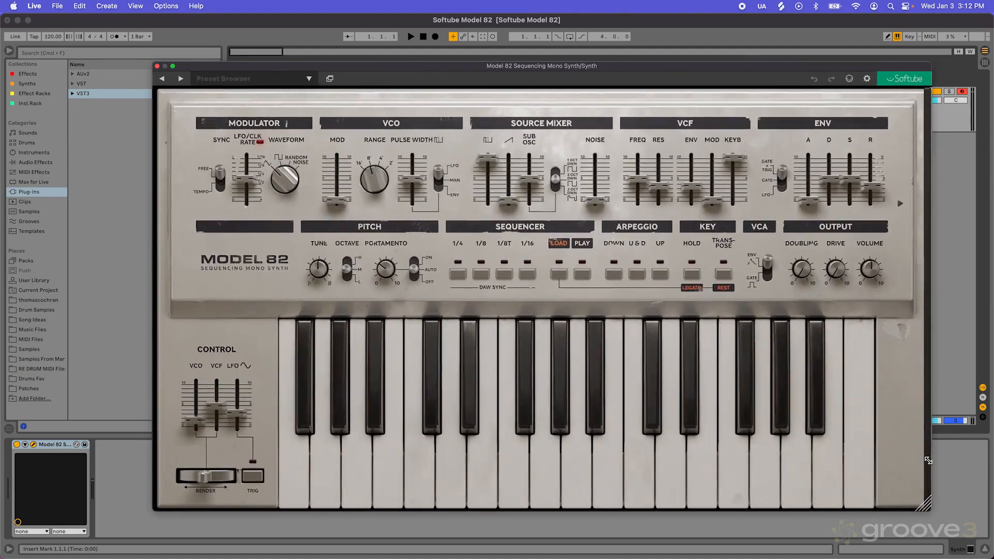
left_click_drag(729, 68, 680, 61)
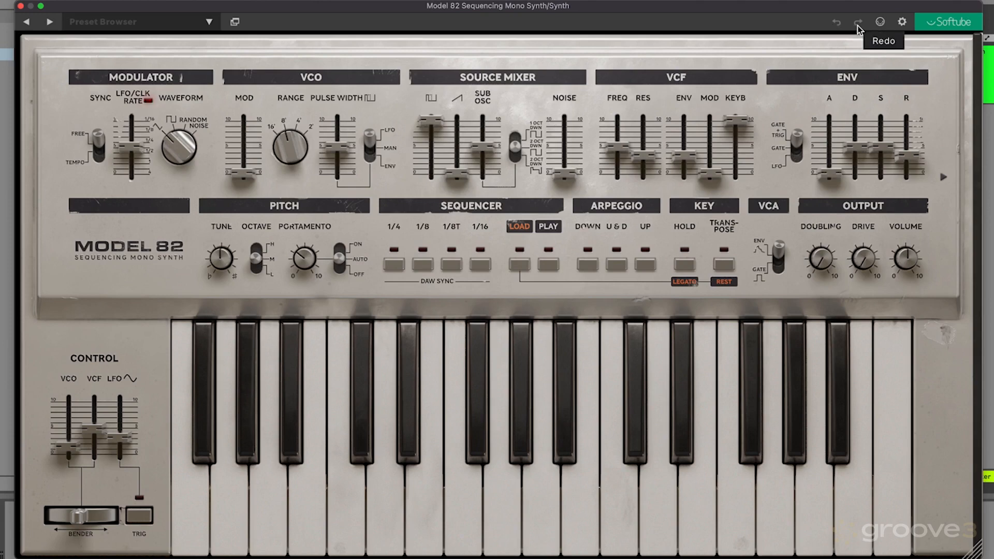
- Lower the square wave level in the source mixer to 4.21 and raise the VCF frequency to 7.57
mouse_move(440, 139)
left_click_drag(441, 139, 432, 157)
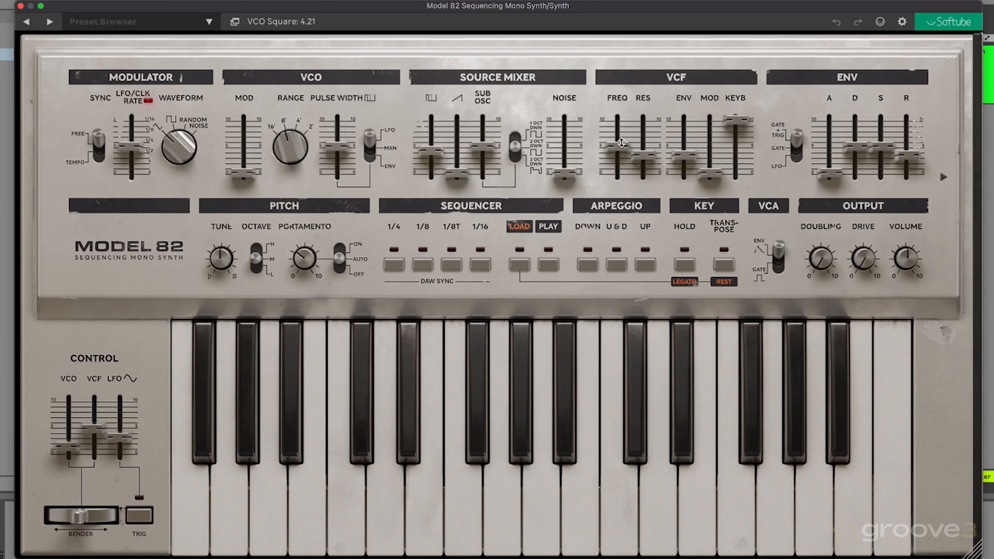
left_click_drag(619, 147, 621, 130)
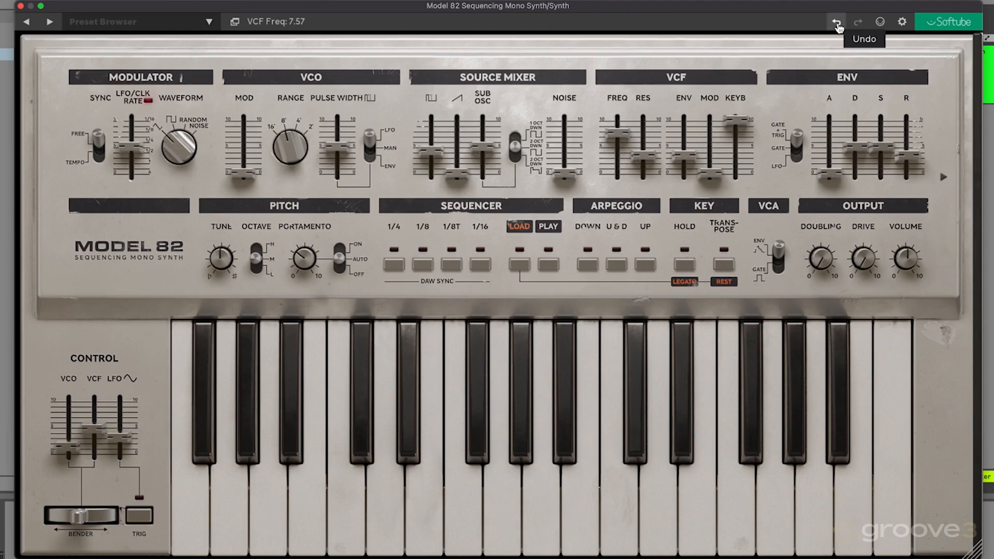
- Undo the VCF frequency change within the plug-in, redo it and undo it again
left_click(836, 23)
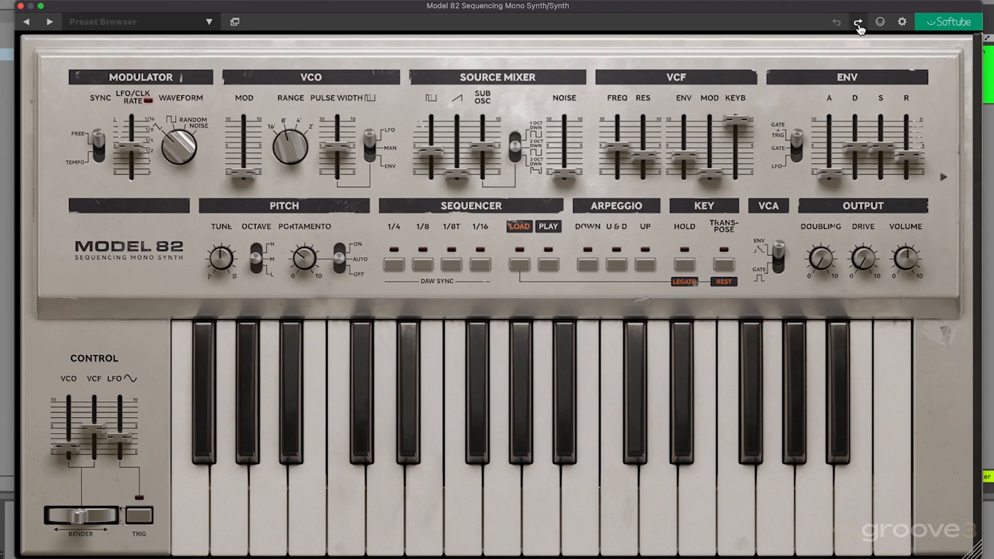
left_click(858, 22)
left_click(836, 24)
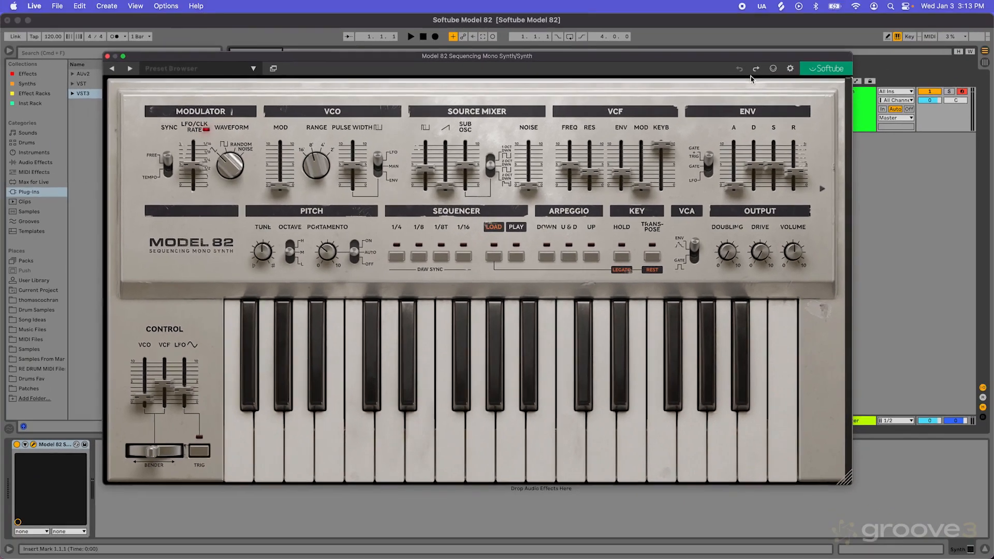
- Check the host DAW's own undo entry for the plug-in change and return focus to the plug-in window
left_click(79, 6)
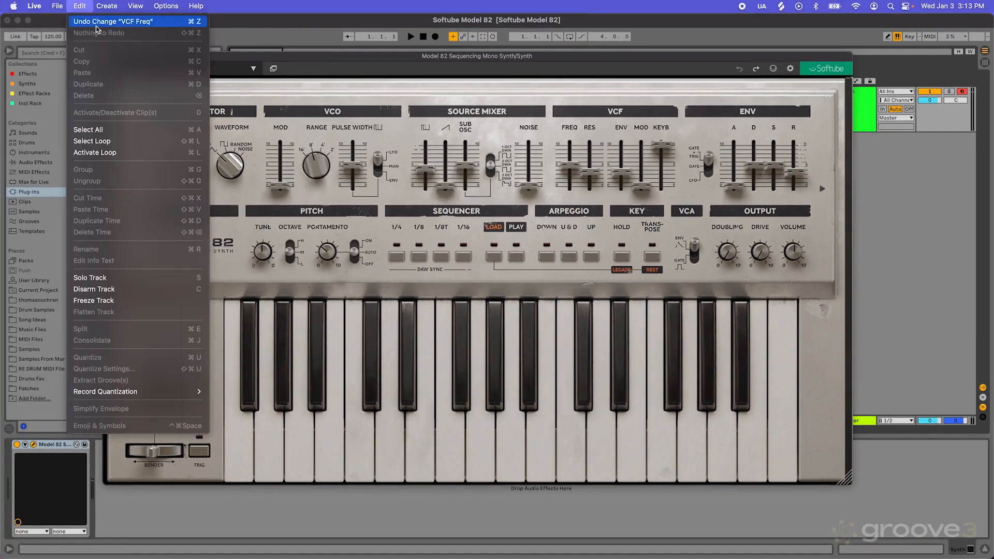
left_click(402, 93)
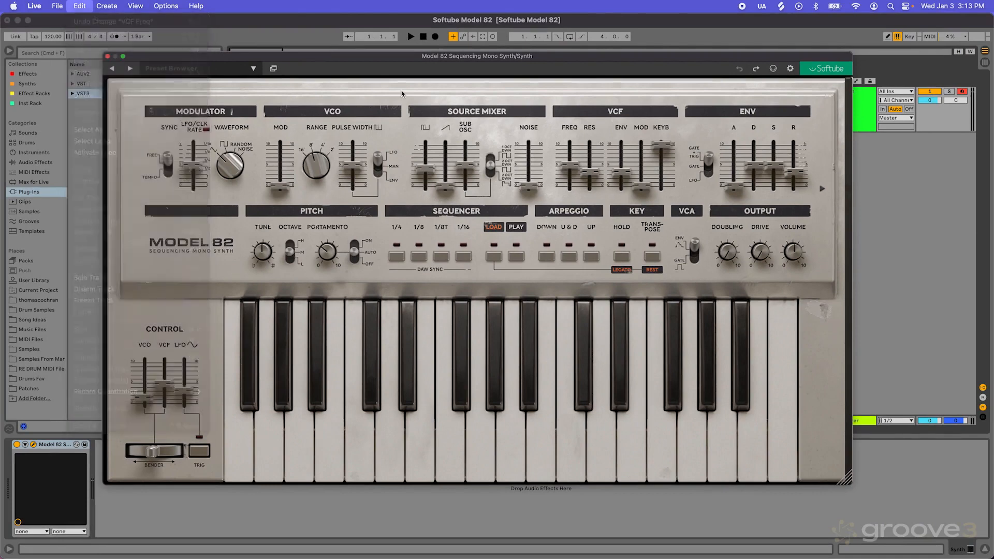
left_click(906, 197)
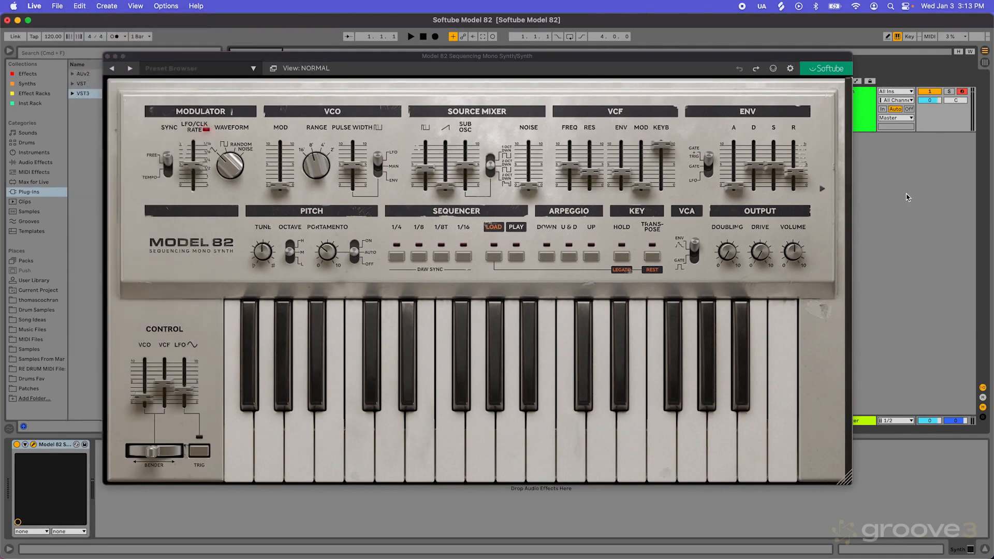
left_click(411, 65)
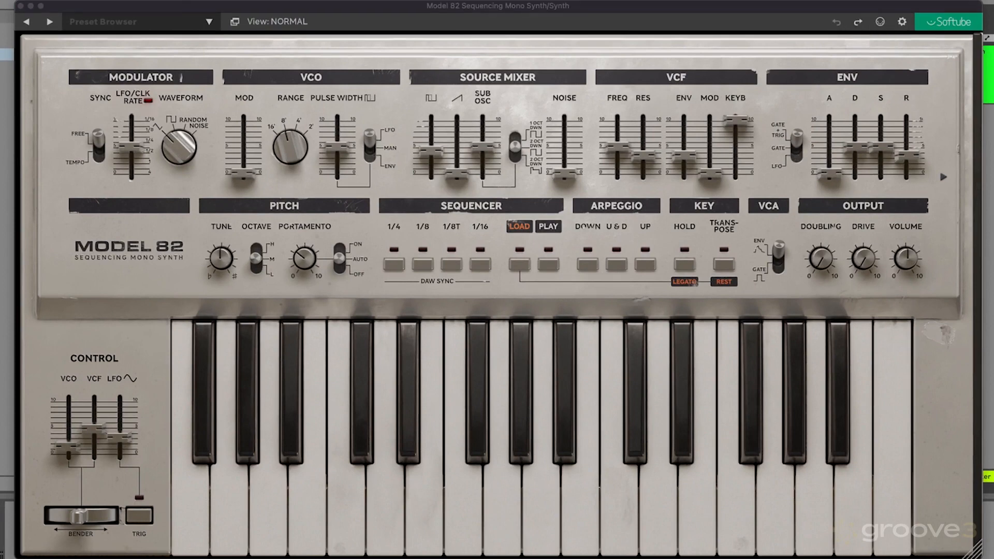
left_click(723, 14)
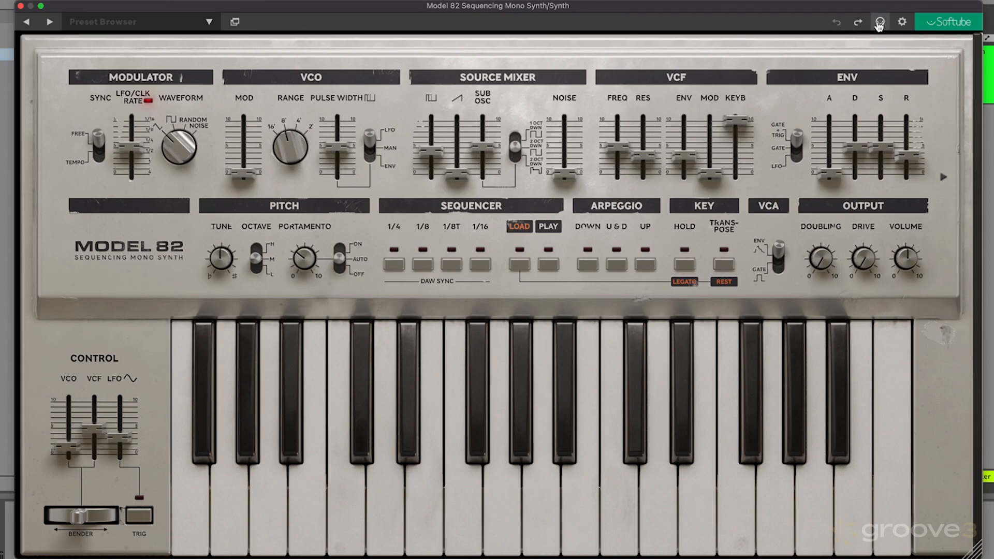
- Enter and exit MIDI CC linking mode, and check the options for loading, saving and unlinking MIDI assignments
left_click(879, 23)
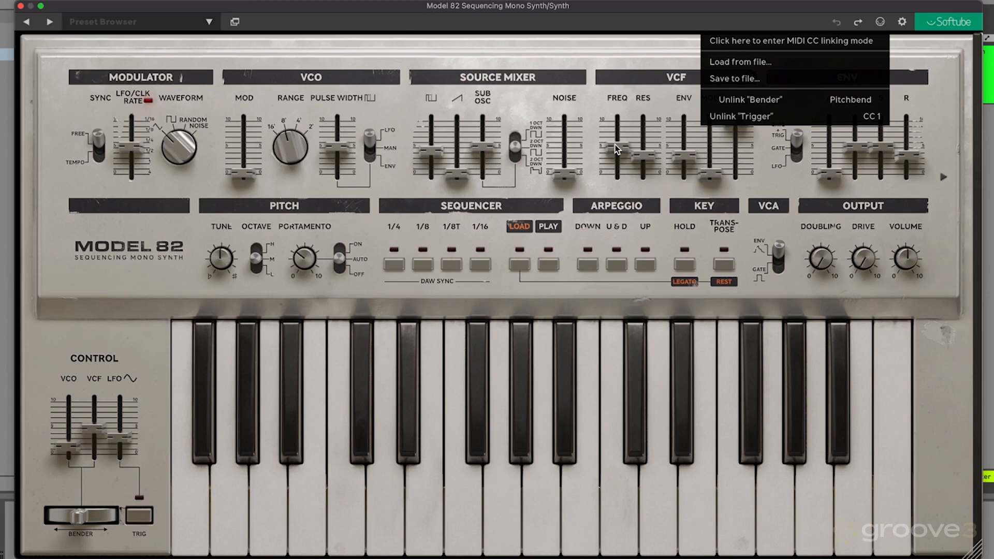
left_click(751, 43)
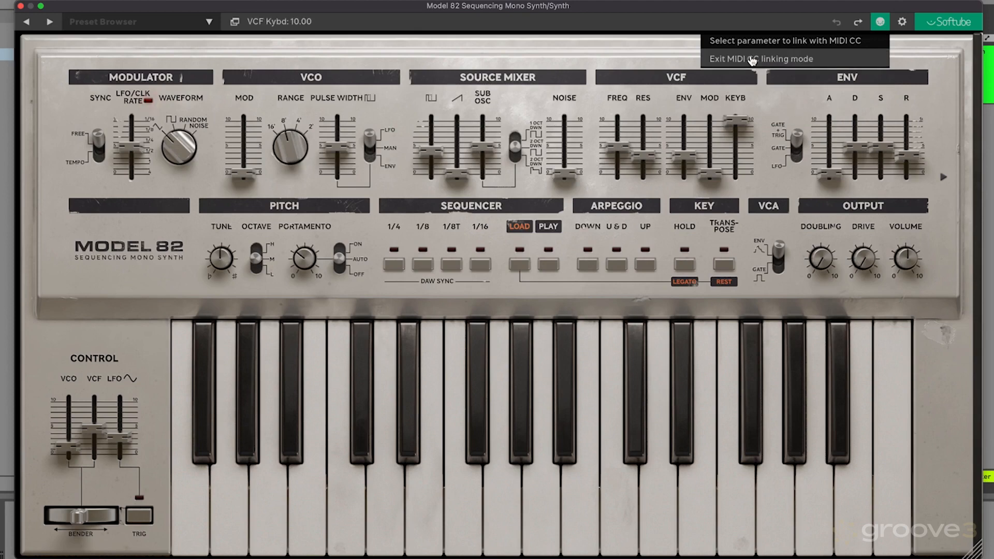
left_click(752, 59)
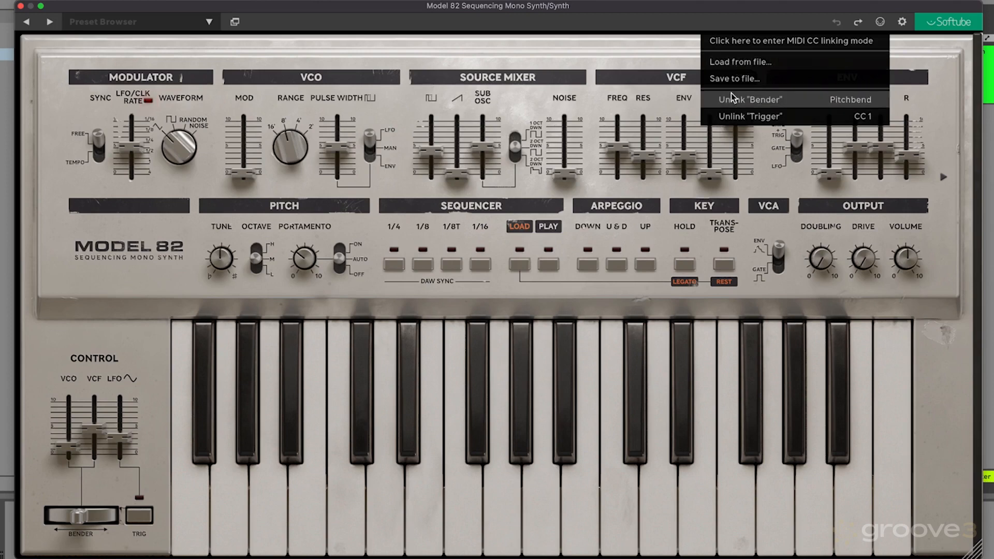
left_click(881, 22)
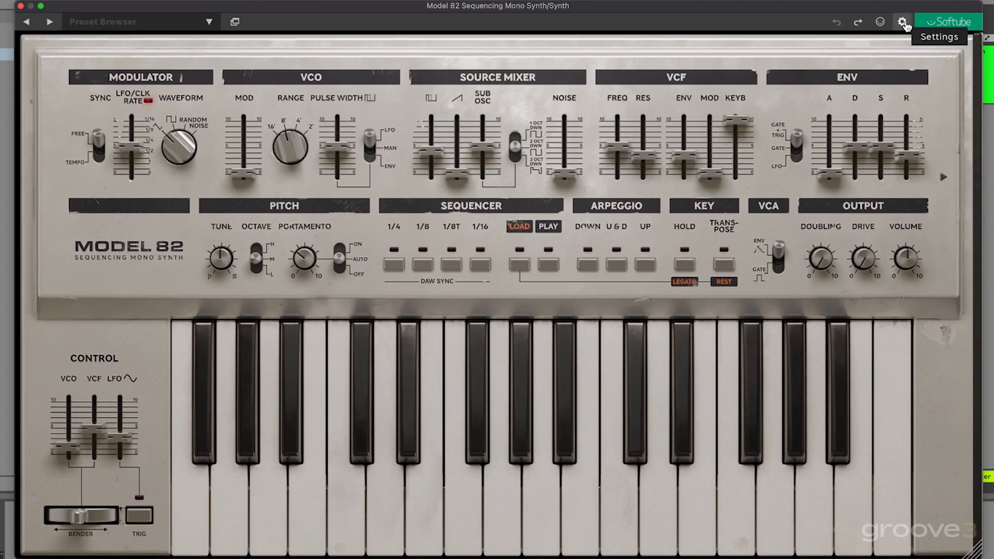
- Restore the plug-in's factory window size and save a larger window as the default start-up size
left_click(903, 23)
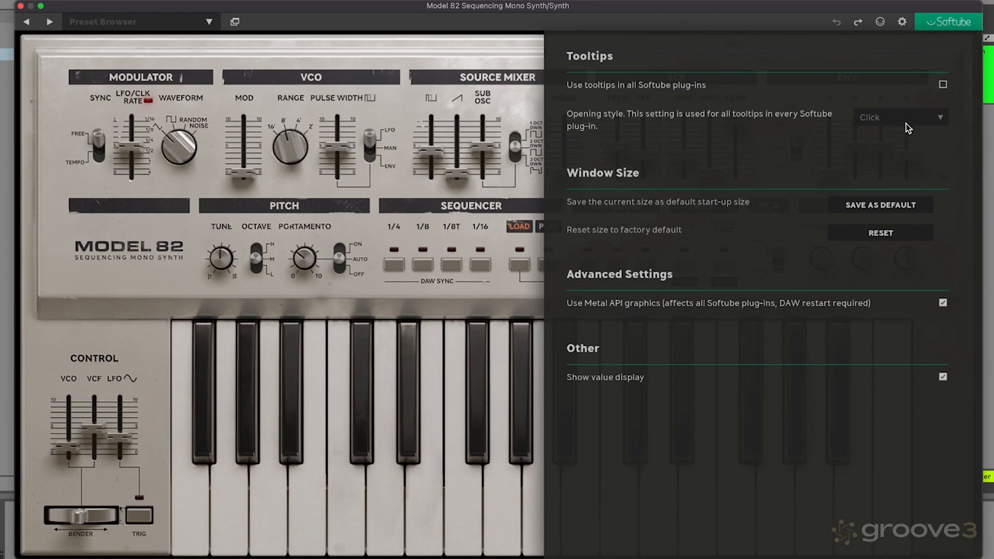
left_click(881, 233)
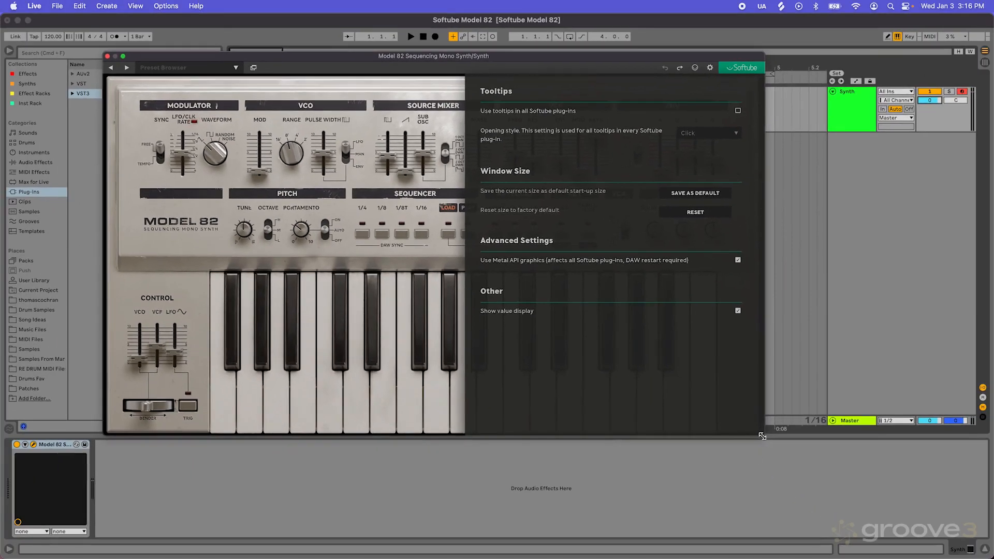
left_click_drag(869, 495, 892, 510)
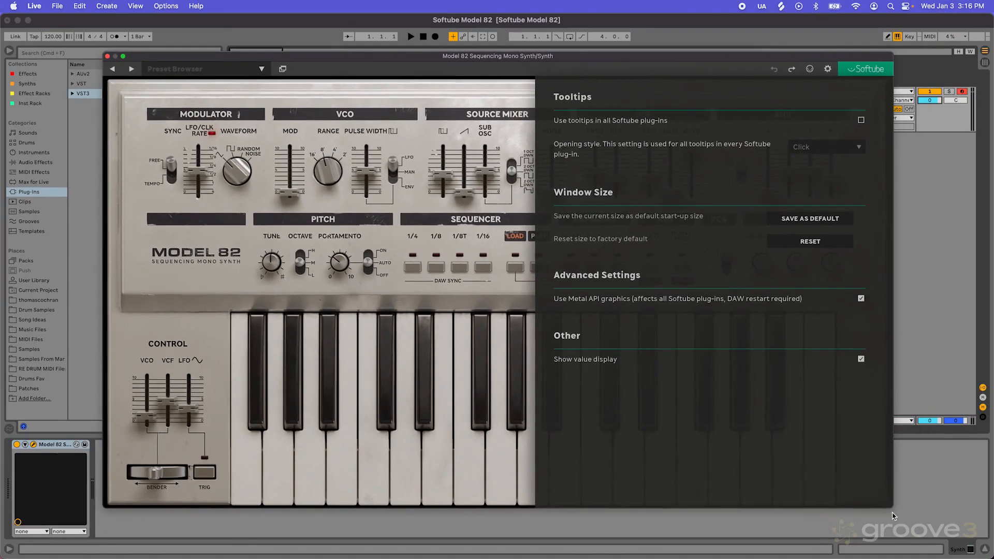
left_click(806, 223)
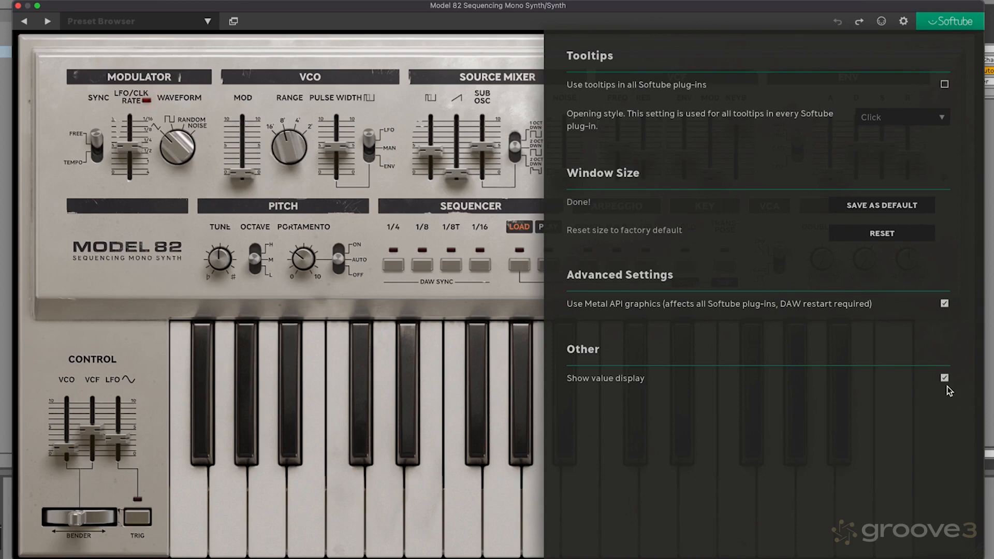
left_click(903, 20)
- Lower the VCF frequency slider and reset it to its default value
mouse_move(623, 142)
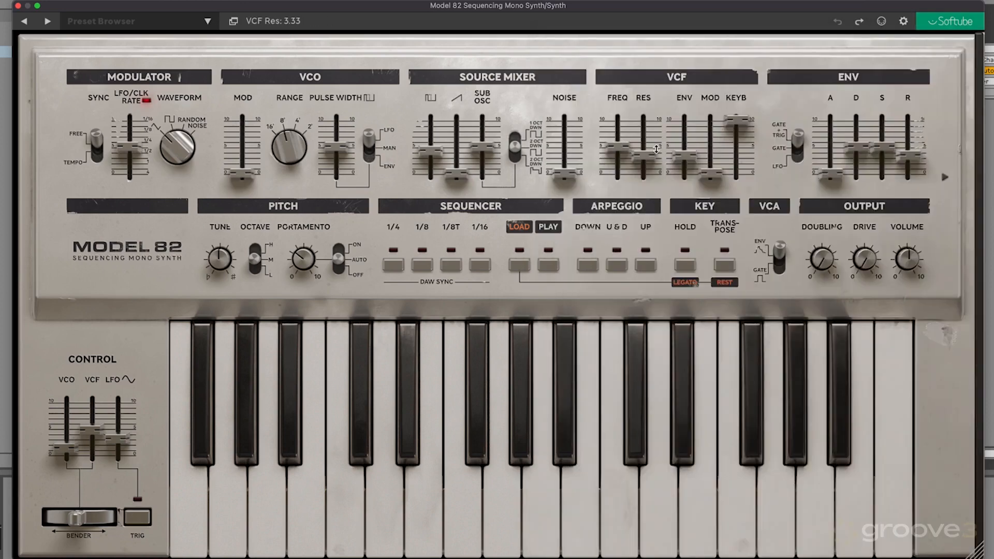
left_click_drag(619, 150, 617, 166)
double_click(617, 165)
- Load the factory preset Dirt Bass and audition it on the on-screen keyboard
left_click(208, 22)
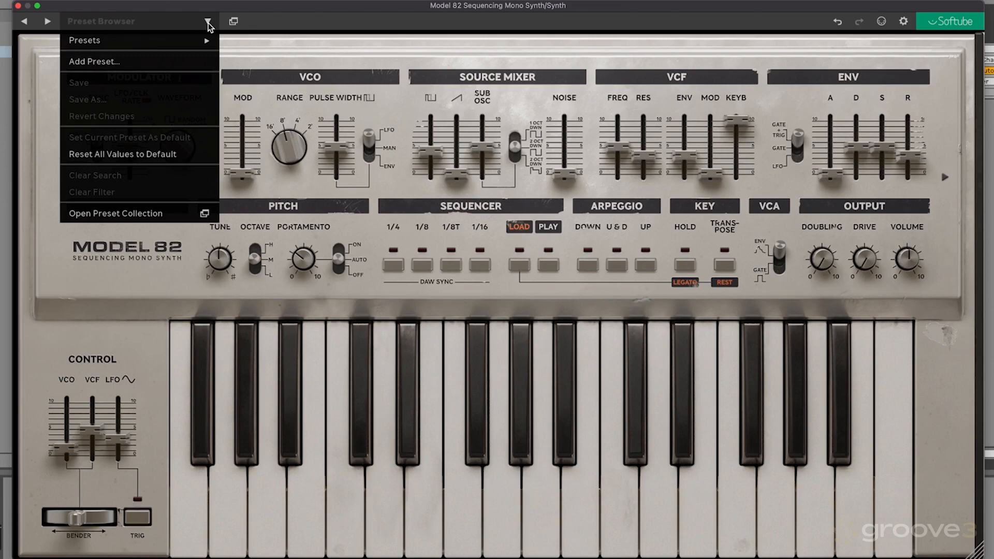
mouse_move(185, 43)
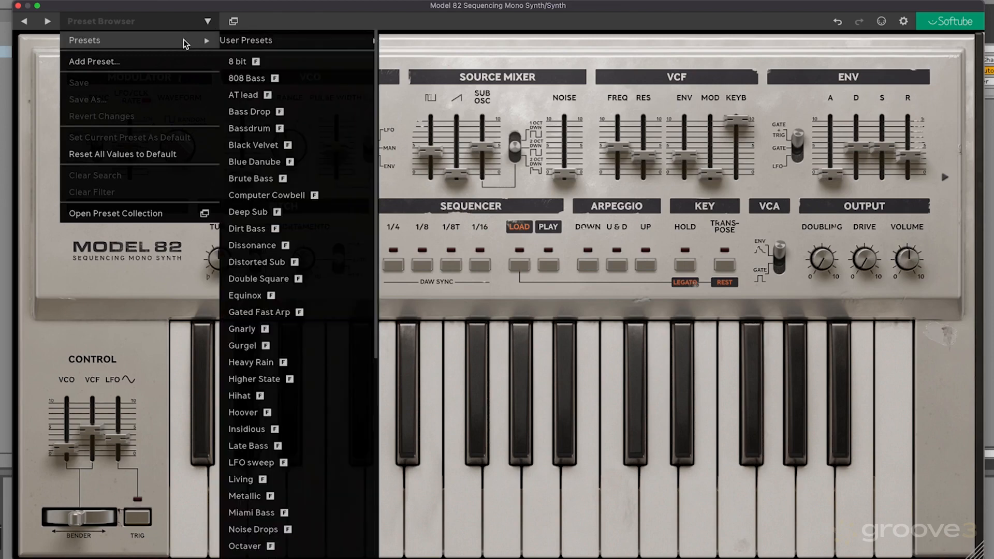
mouse_move(297, 37)
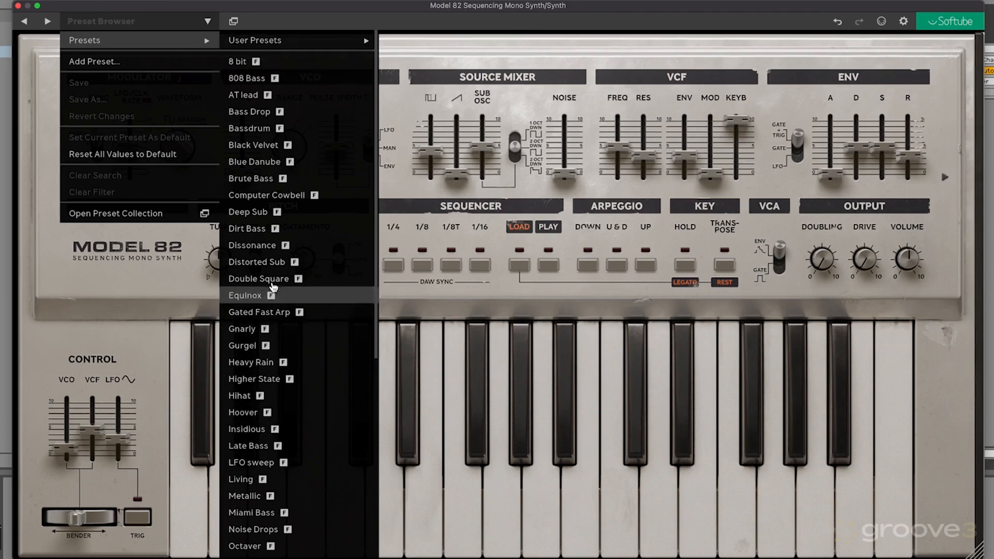
left_click(247, 229)
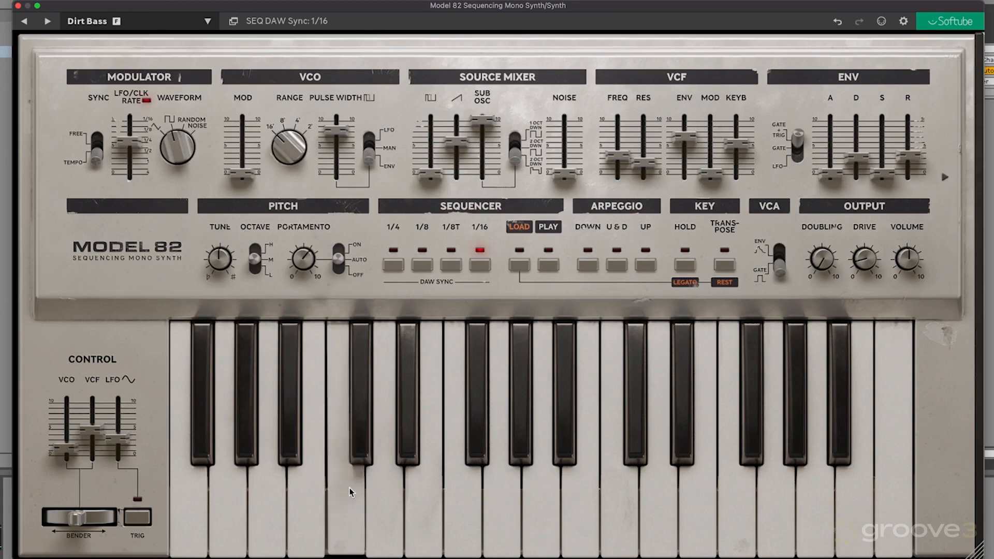
left_click(388, 491)
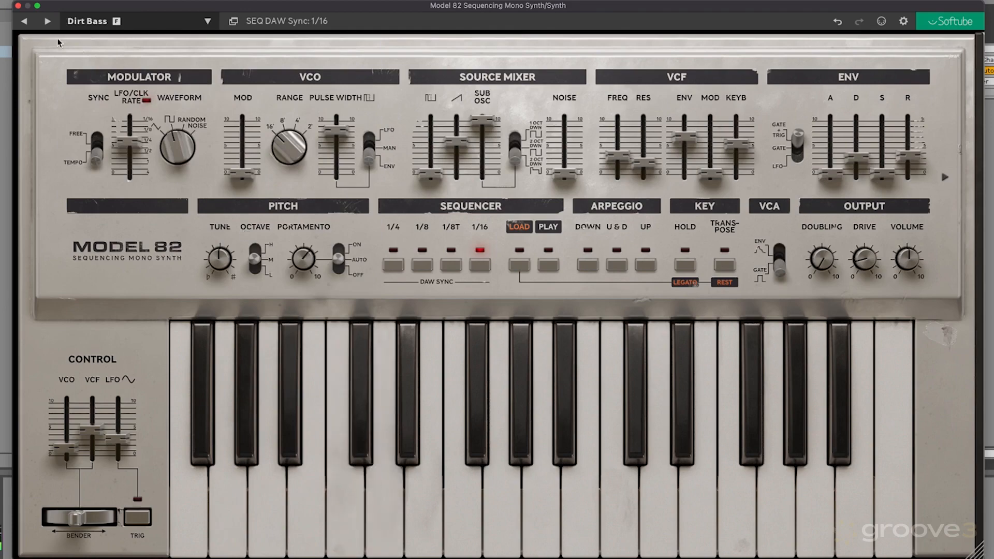
- Advance through the presets from Dirt Bass to Double Square and play a few notes with it
left_click(47, 24)
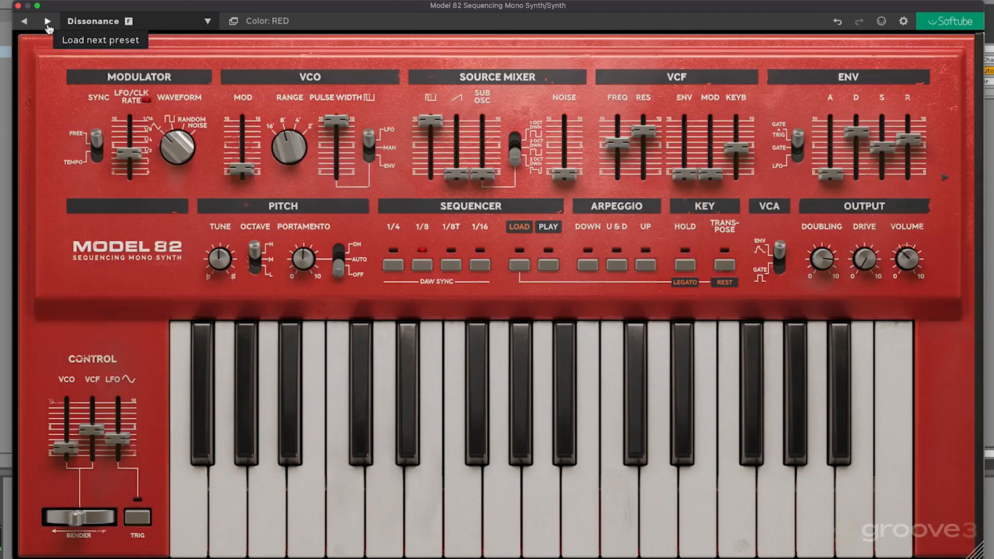
left_click(48, 23)
left_click(47, 23)
left_click(371, 505)
left_click(432, 505)
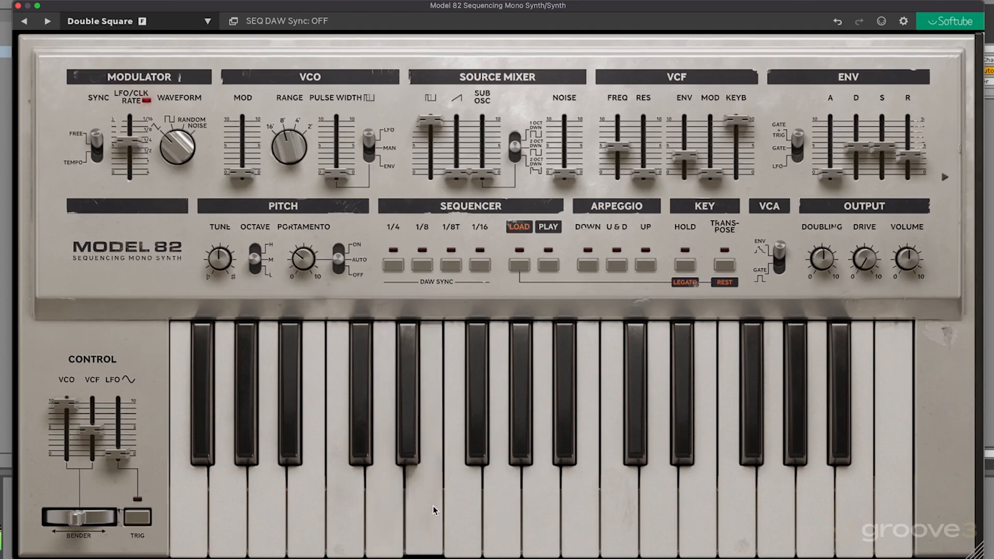
- Go back through the presets to Dissonance and forward to Equinox, auditioning Double Square on the way
left_click(24, 21)
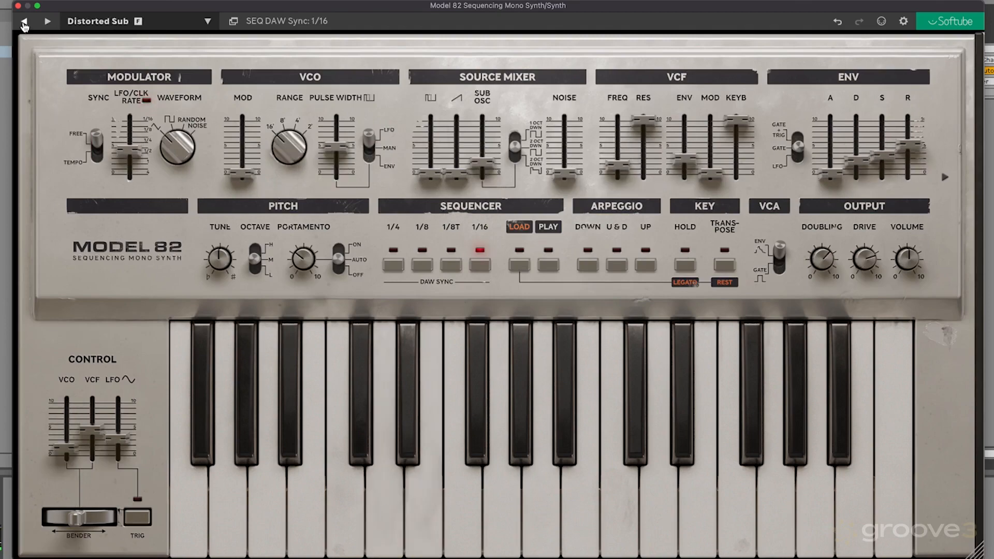
left_click(24, 22)
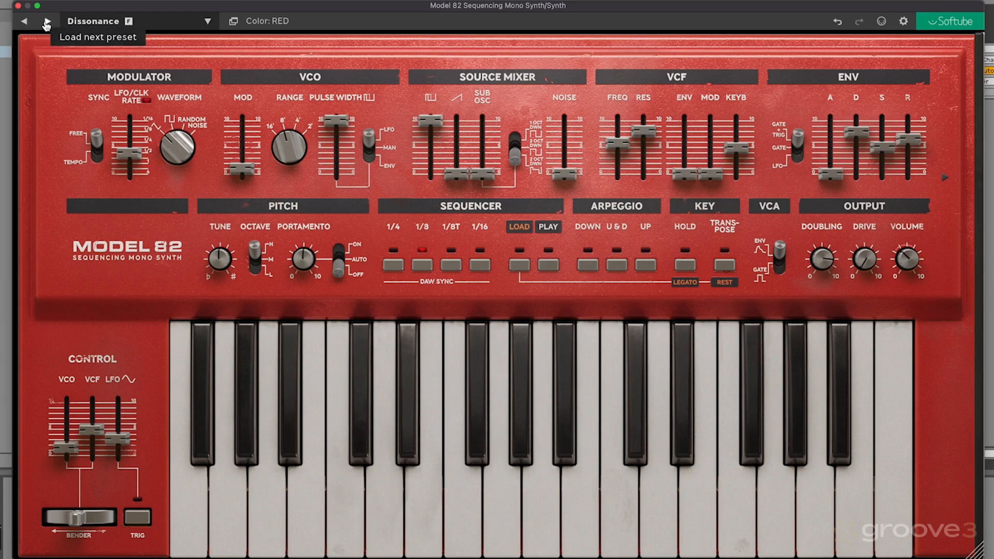
left_click(46, 23)
left_click(47, 22)
left_click(471, 500)
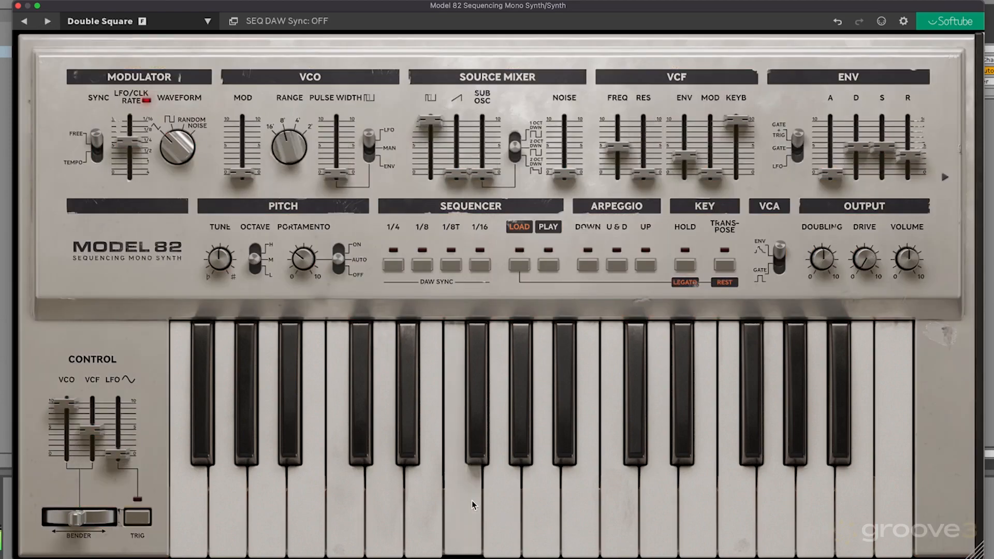
left_click(47, 23)
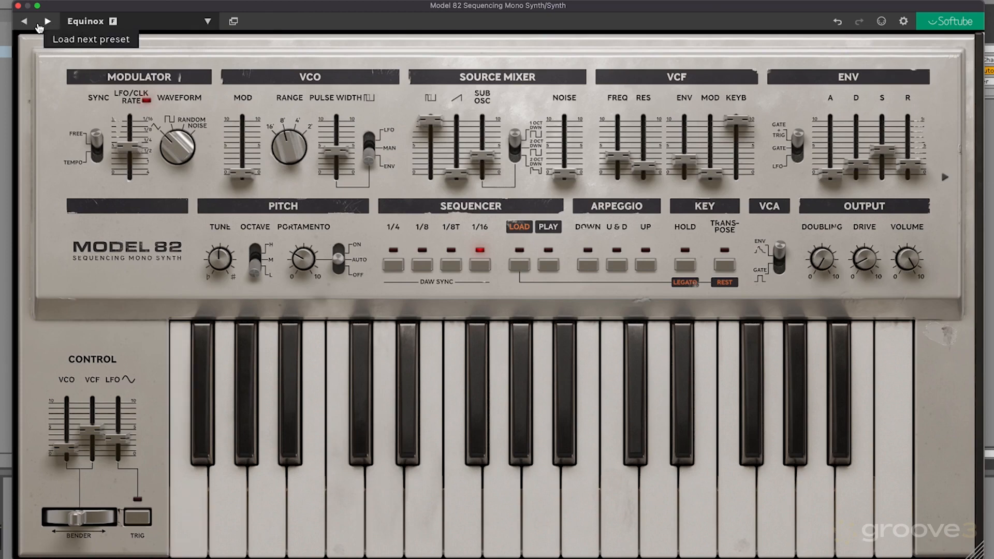
- Check the preset management options, and modify Equinox with the square wave level at minimum and VCF frequency at 5.36
left_click(208, 21)
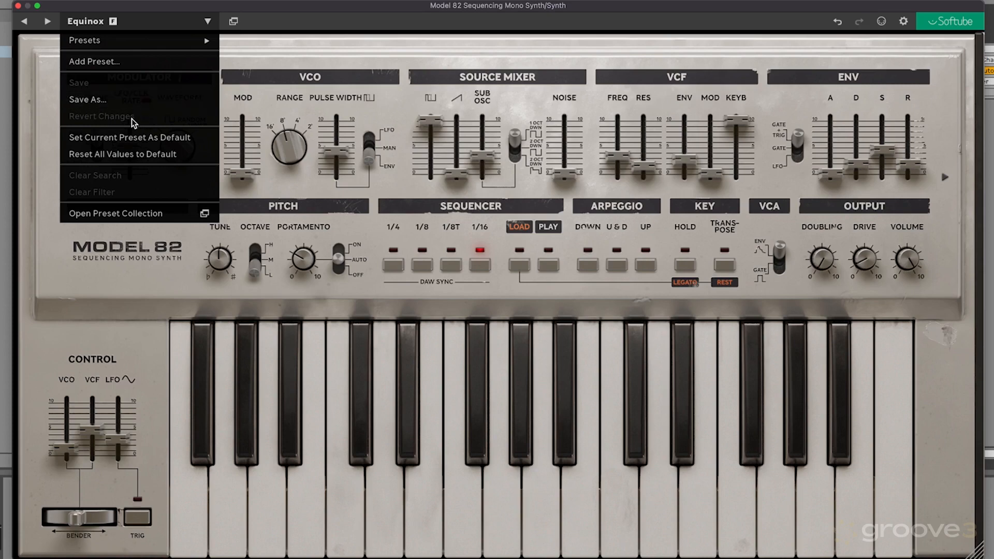
left_click(397, 85)
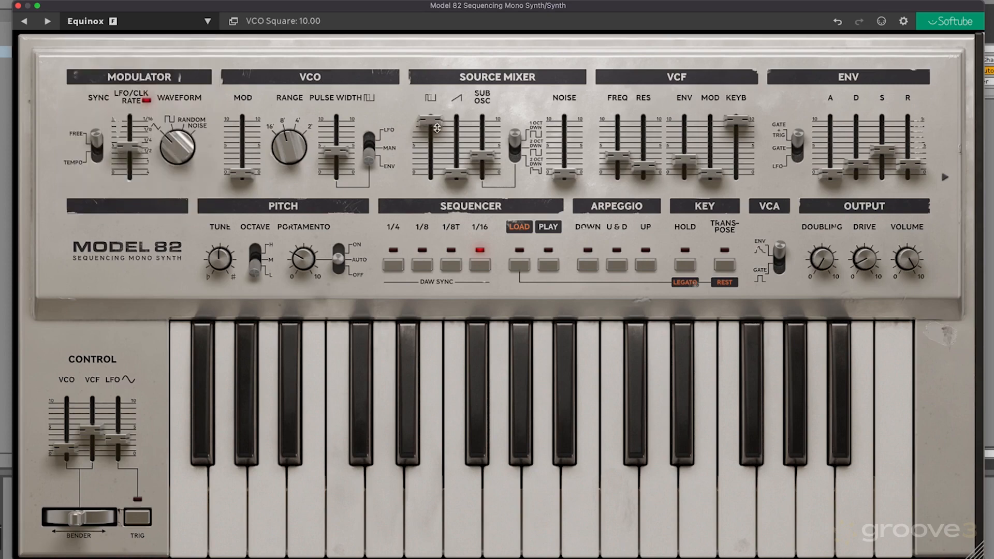
left_click_drag(436, 122, 438, 191)
left_click_drag(619, 149, 619, 124)
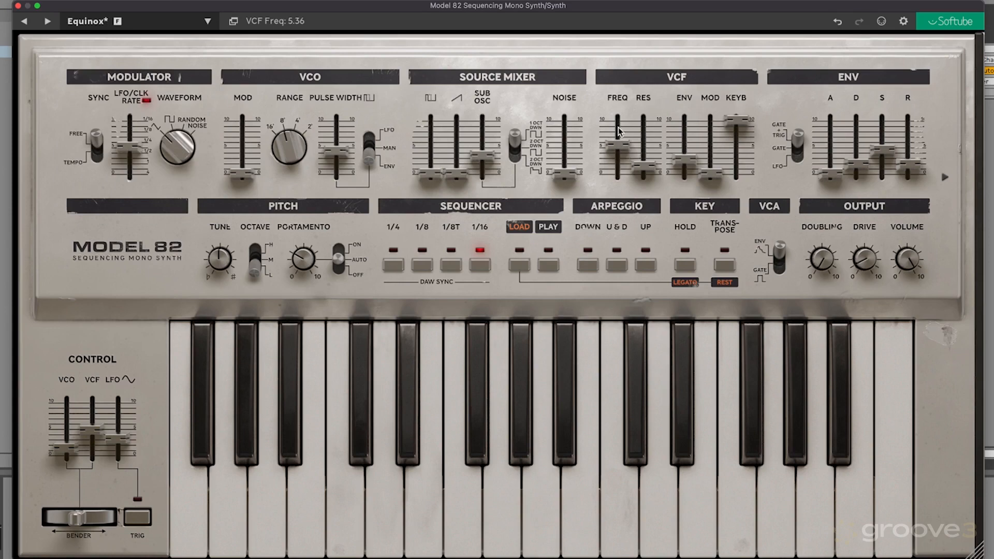
- Revert the changes made to Equinox, and reset all of its values to default
left_click(208, 21)
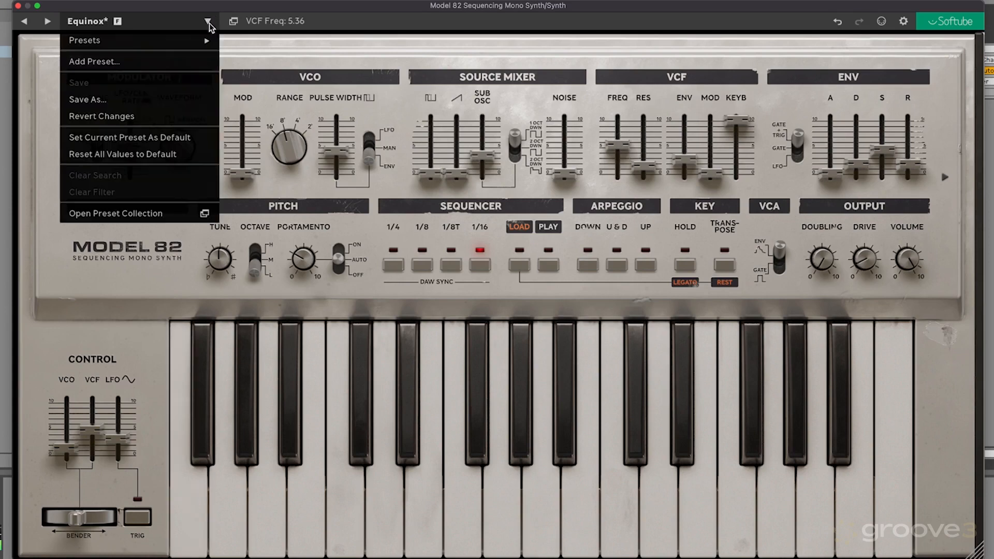
left_click(133, 115)
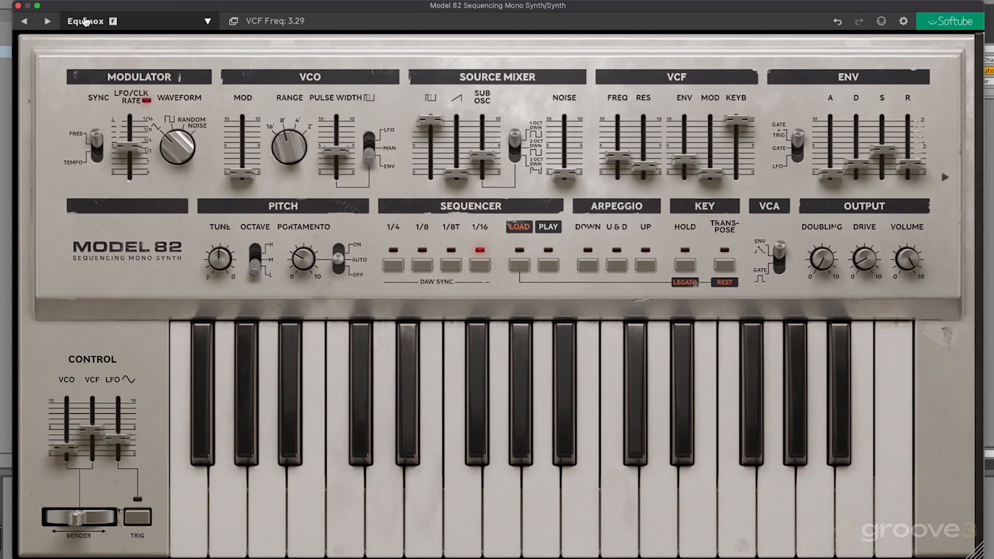
left_click(207, 21)
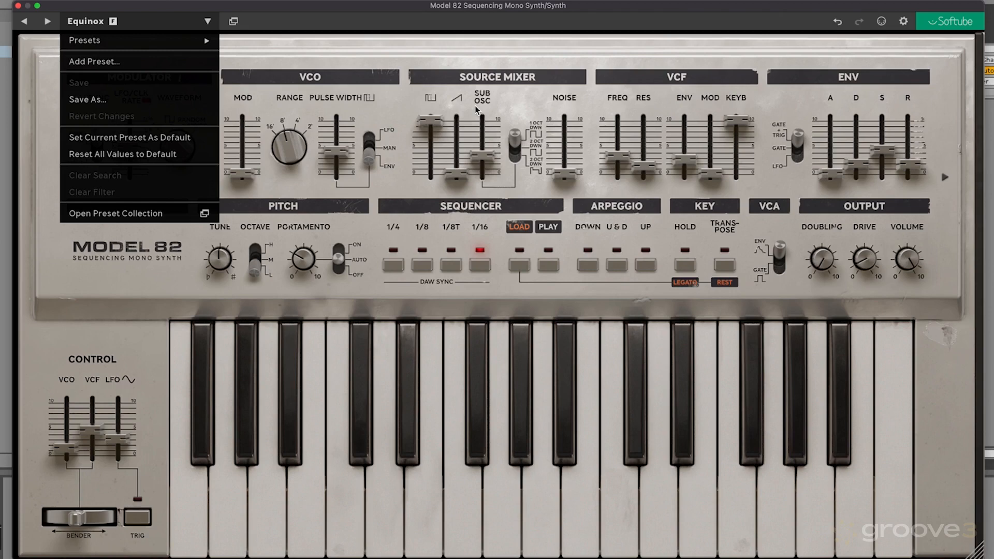
left_click(129, 154)
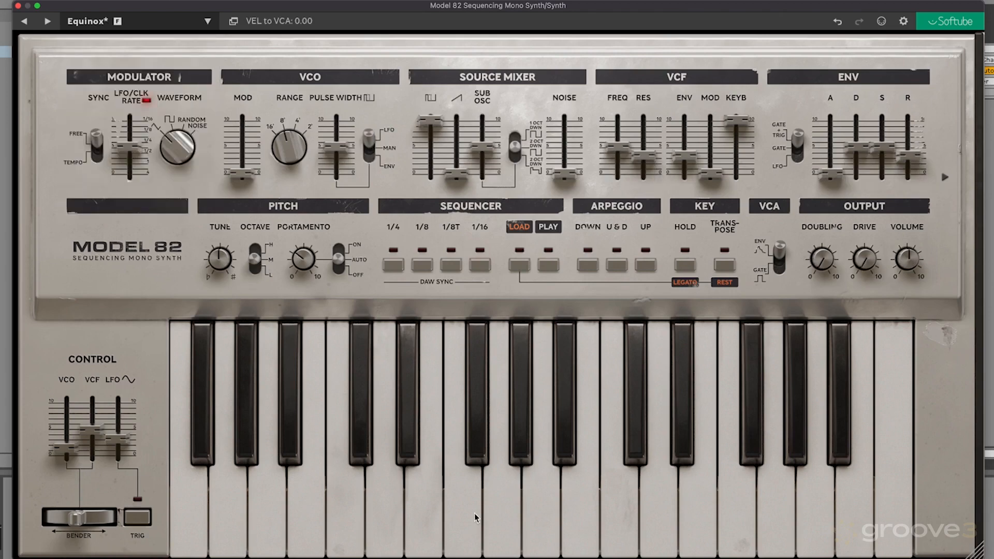
left_click(509, 523)
- Search the preset collection for "bass" and load the 808 Bass preset
left_click(208, 20)
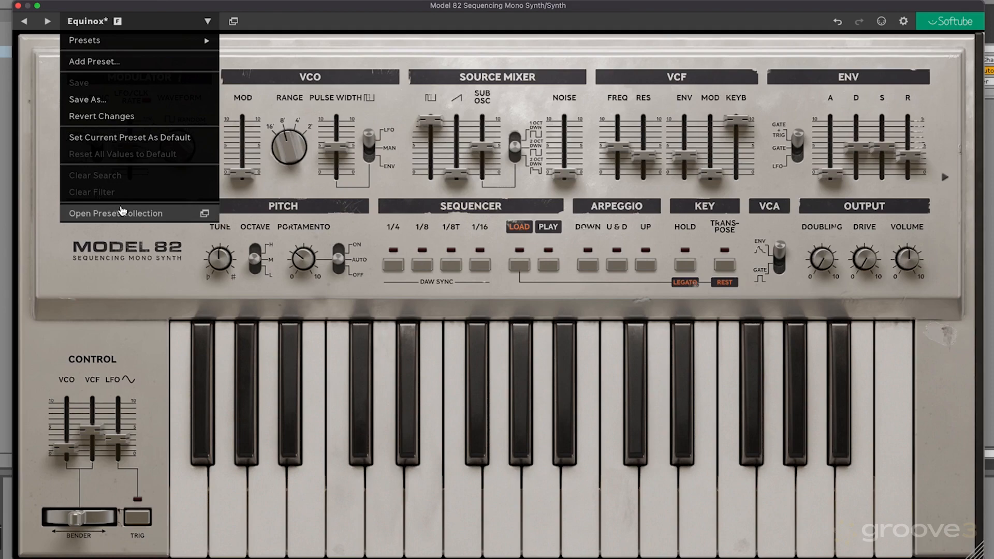
left_click(234, 23)
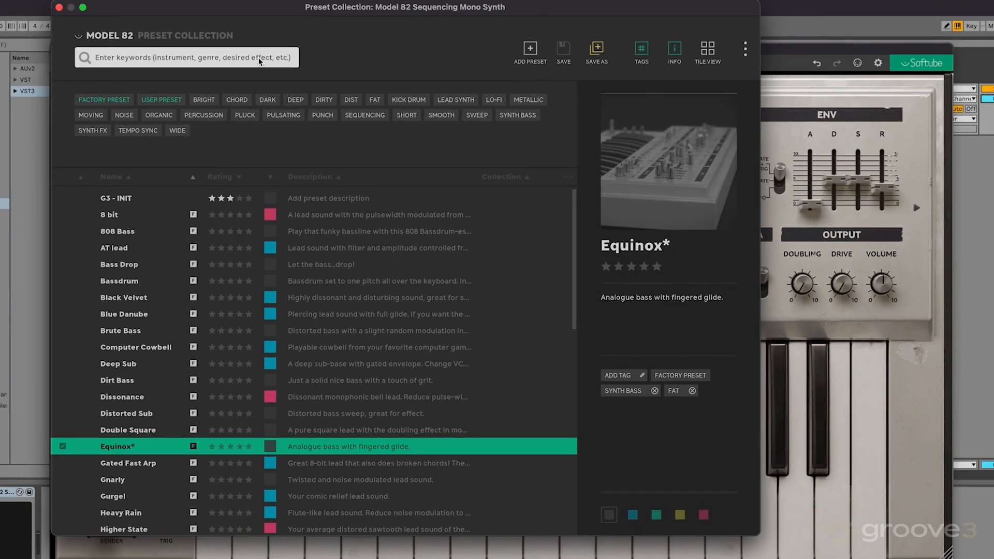
left_click_drag(465, 7, 567, 50)
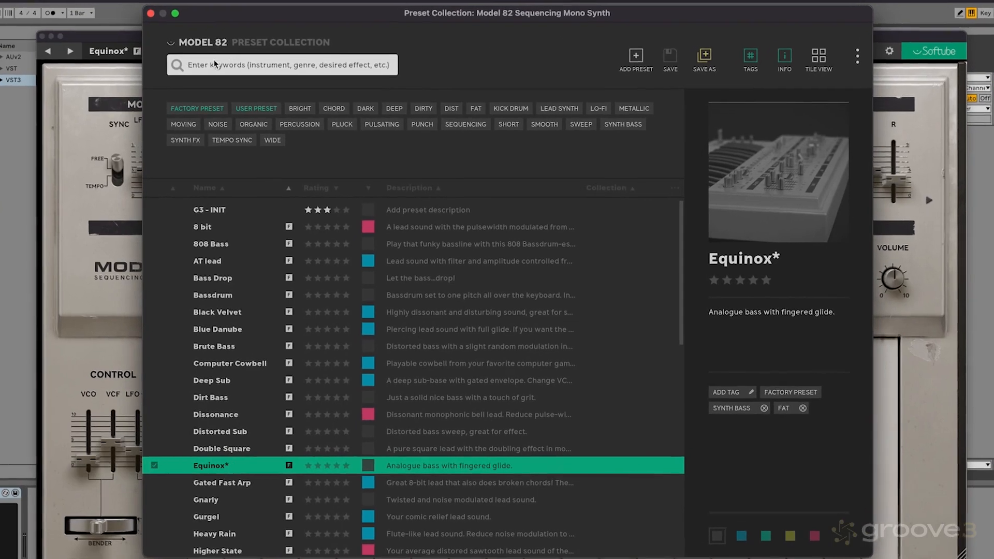
left_click(248, 79)
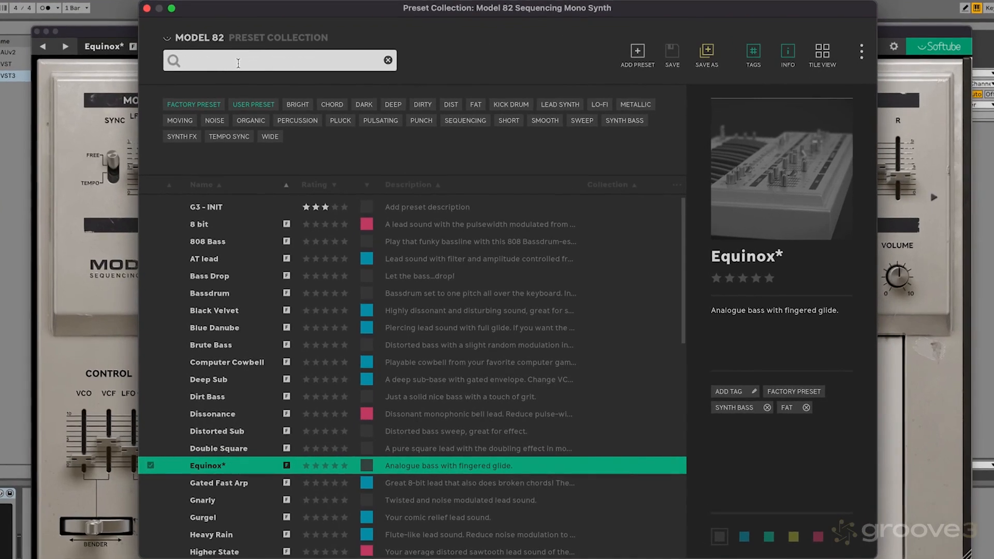
type("bass")
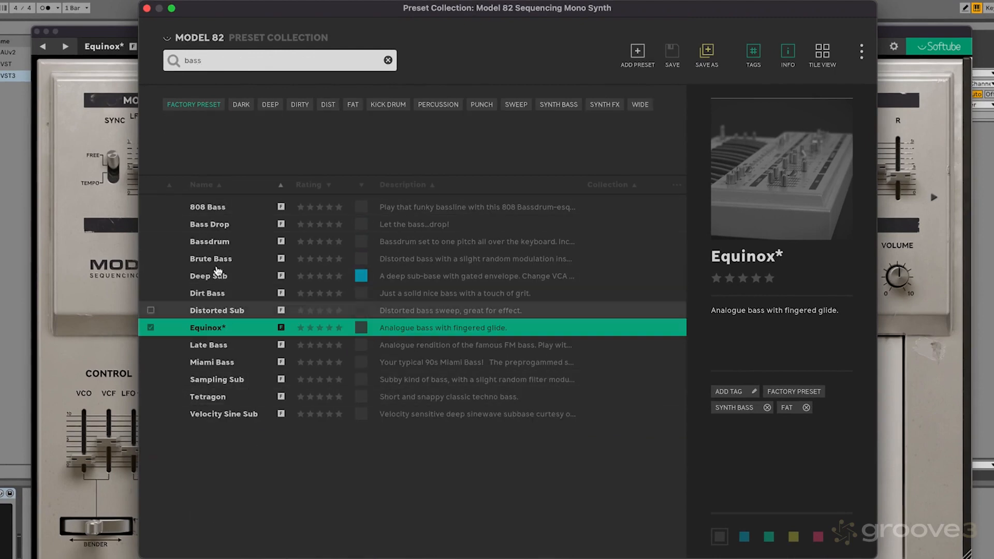
left_click(197, 208)
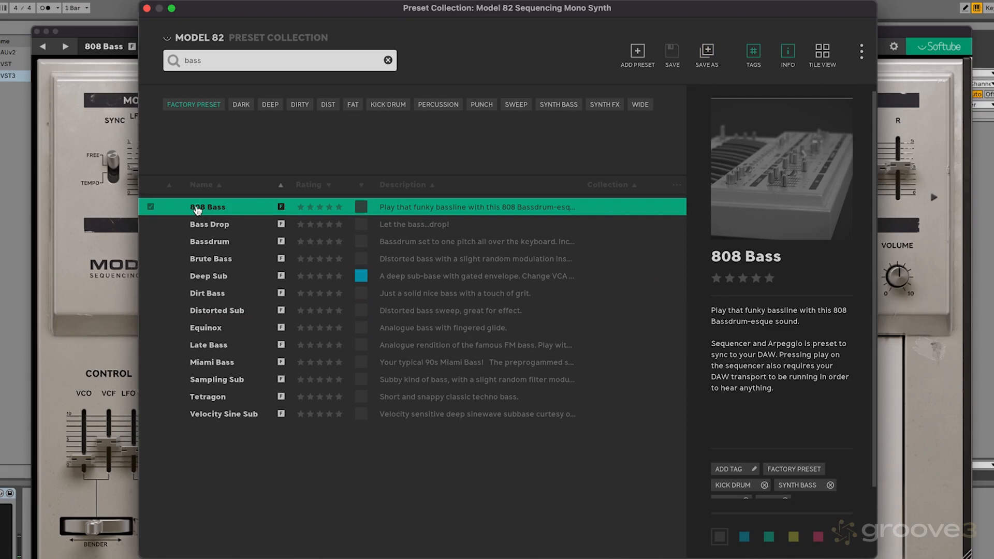
left_click(148, 8)
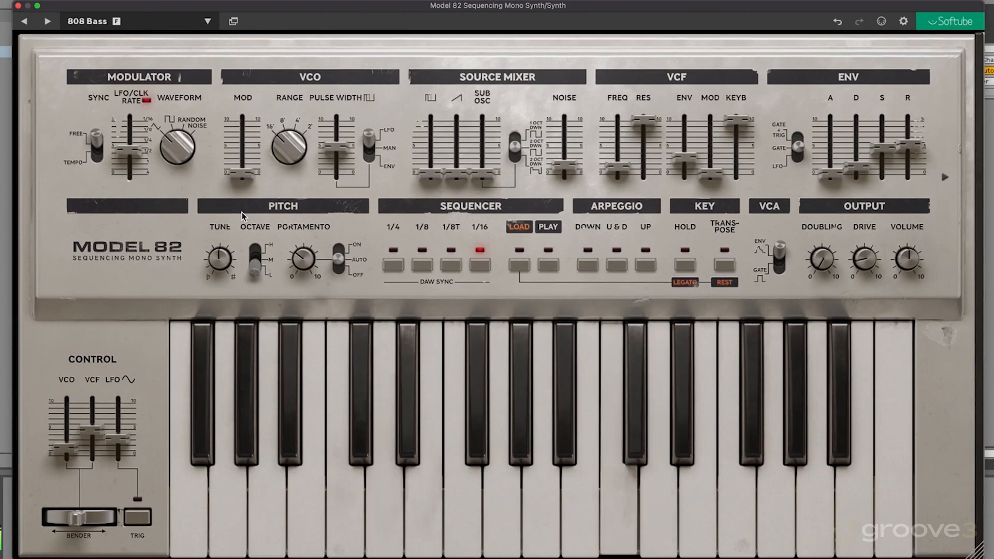
- Filter the bass presets by the Fat tag, load Dirt Bass, and audition it on the on-screen keyboard
left_click(208, 21)
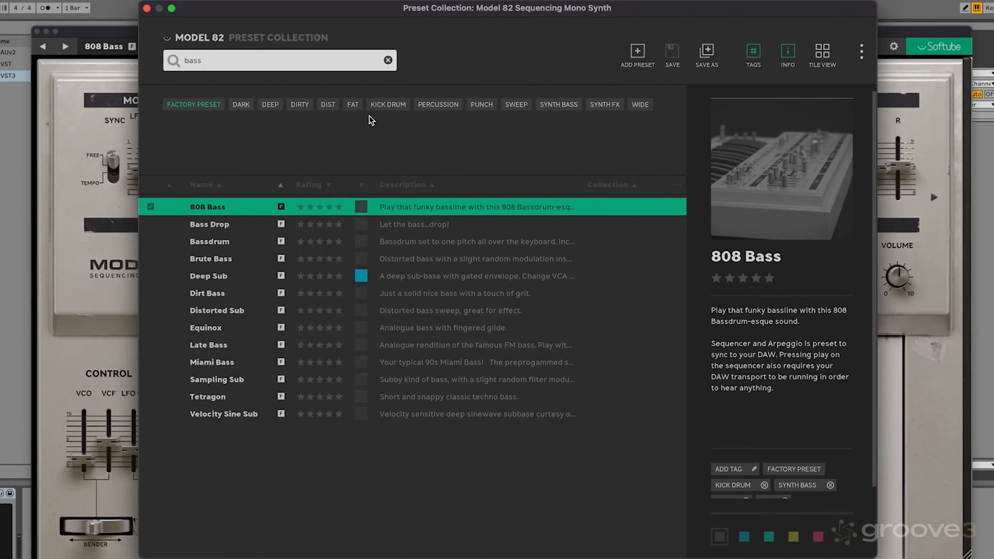
left_click(352, 105)
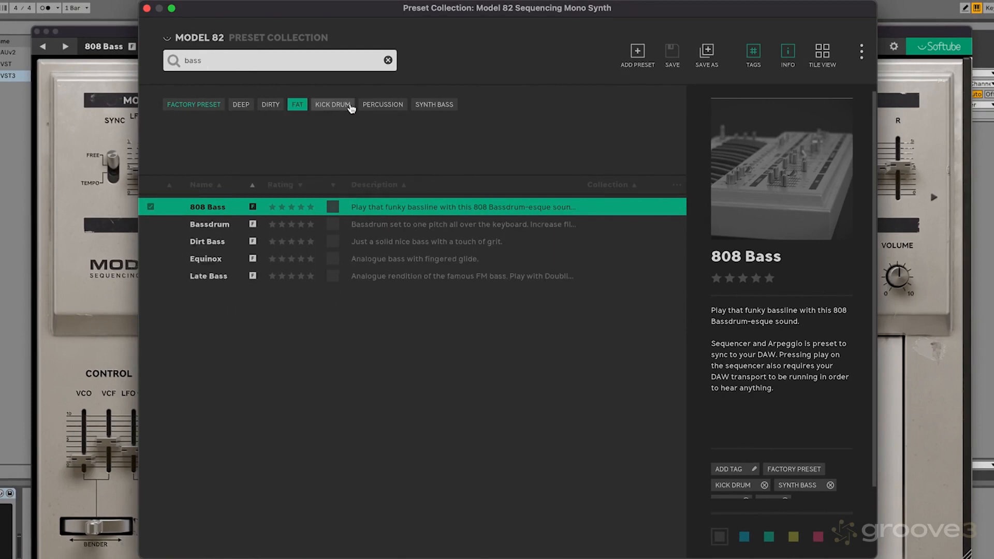
left_click(202, 243)
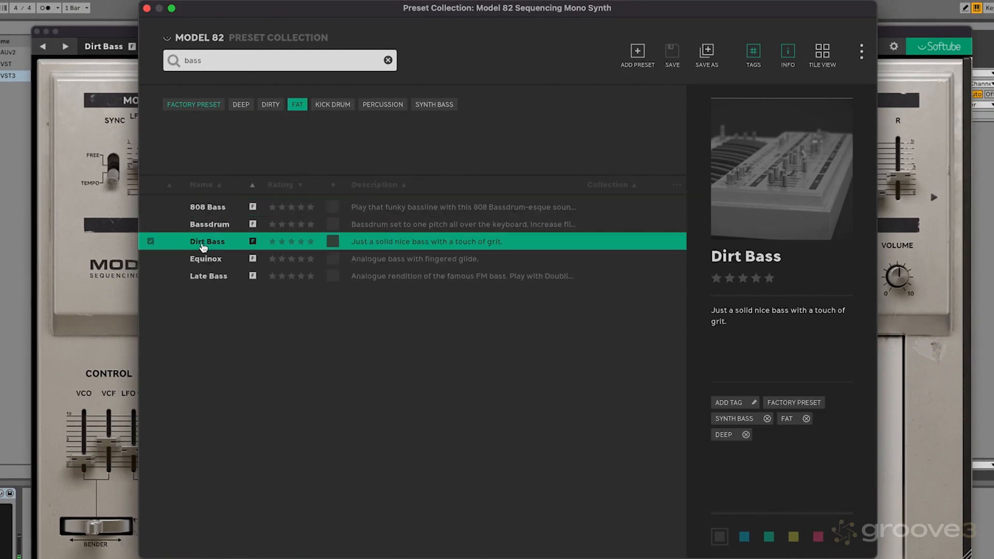
left_click(147, 8)
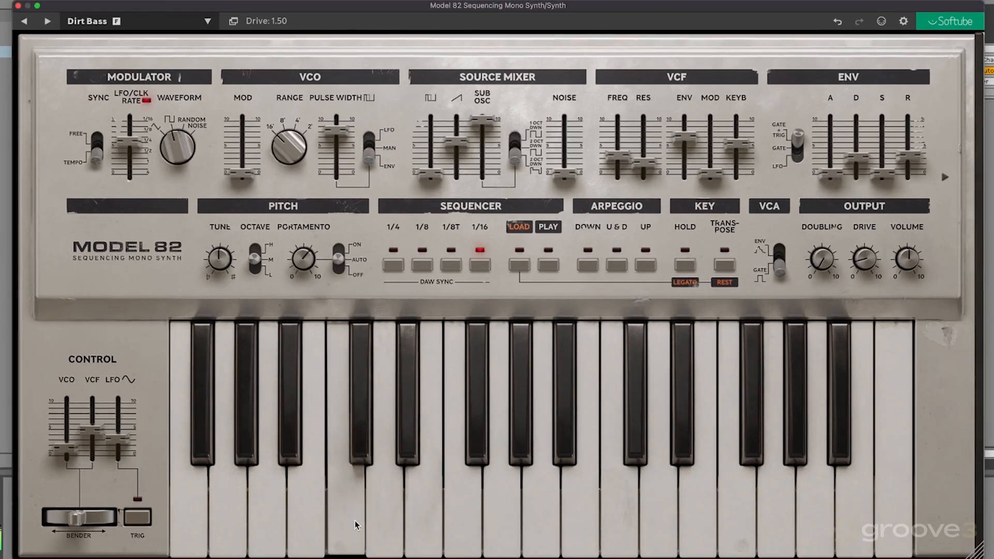
left_click(490, 518)
left_click(465, 517)
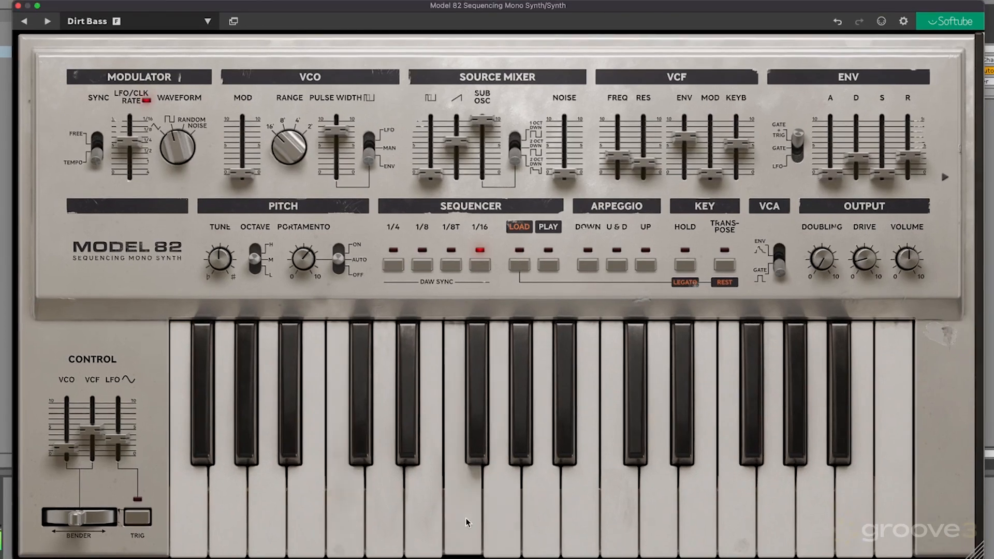
left_click(439, 517)
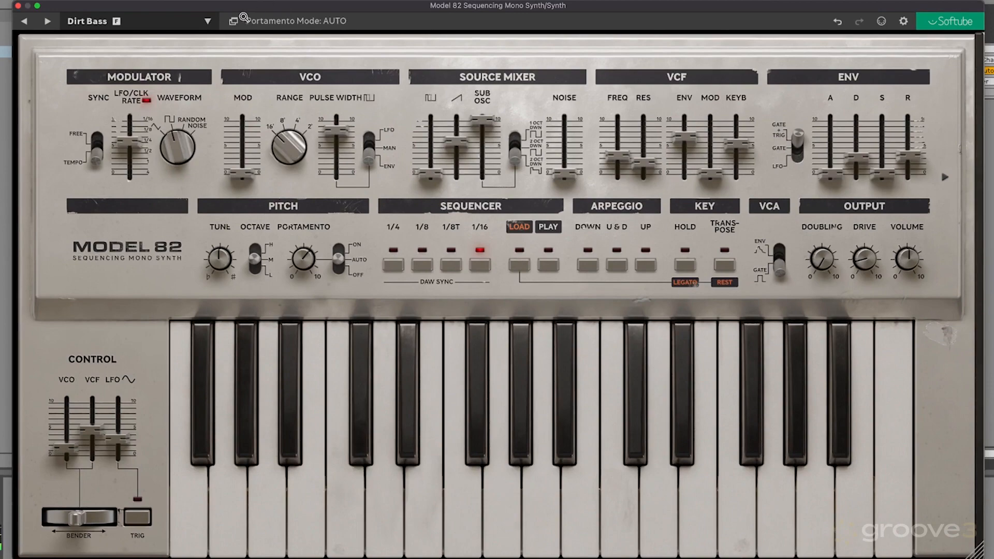
- Remove the Fat tag filter and clear the keyword search in the preset collection
left_click(234, 21)
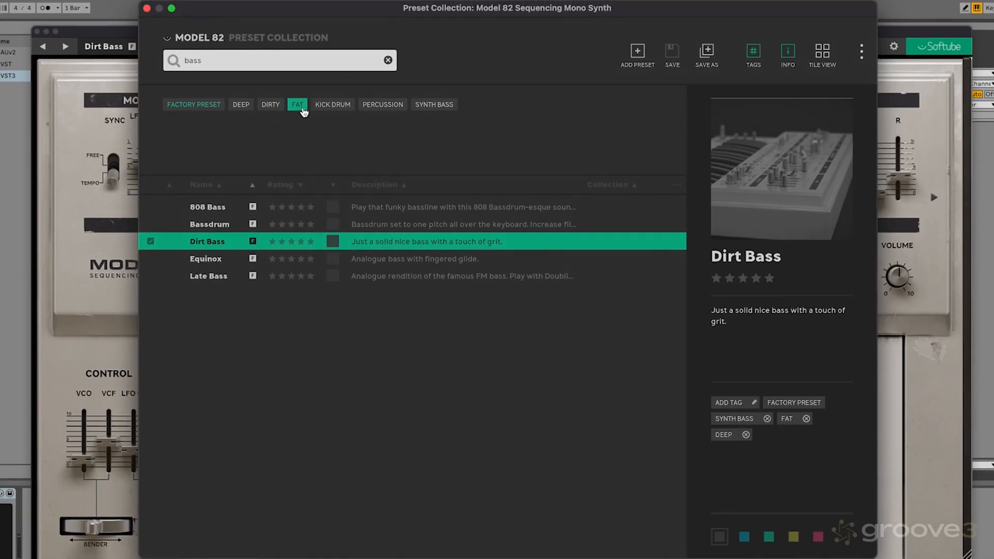
left_click(299, 107)
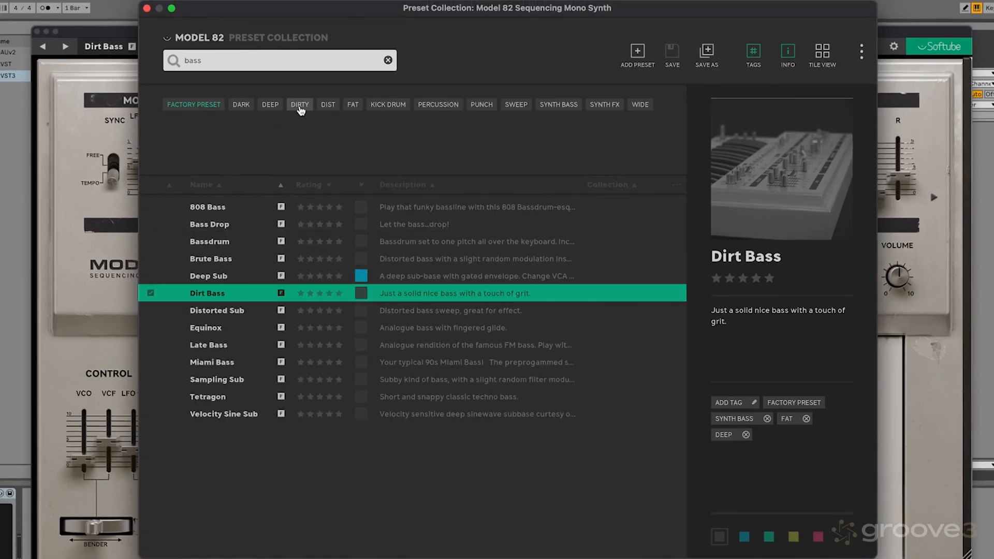
left_click(388, 60)
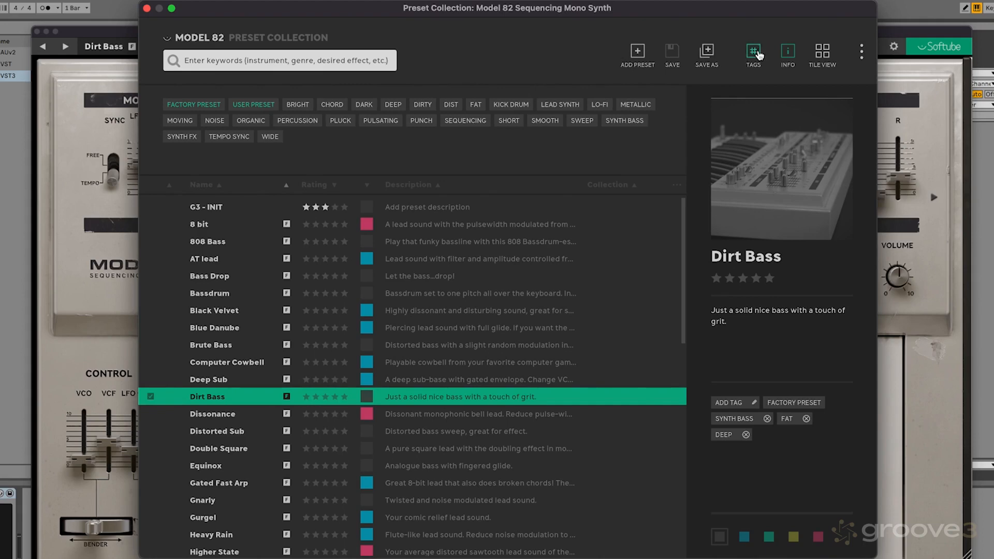
- Examine the preset collection's tags, info and tile view display options and its additional commands
left_click(757, 54)
left_click(756, 54)
left_click(787, 54)
left_click(788, 54)
left_click(821, 54)
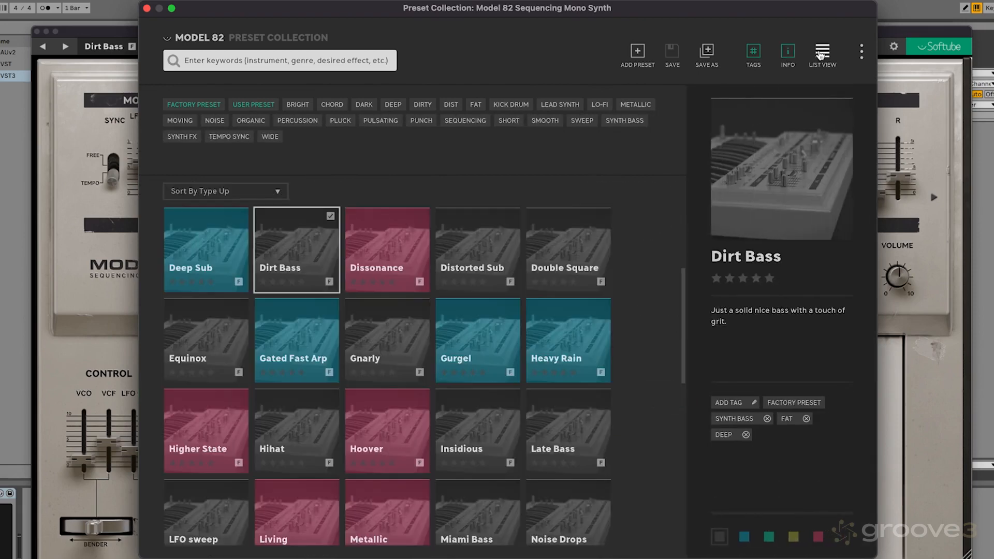
left_click(820, 54)
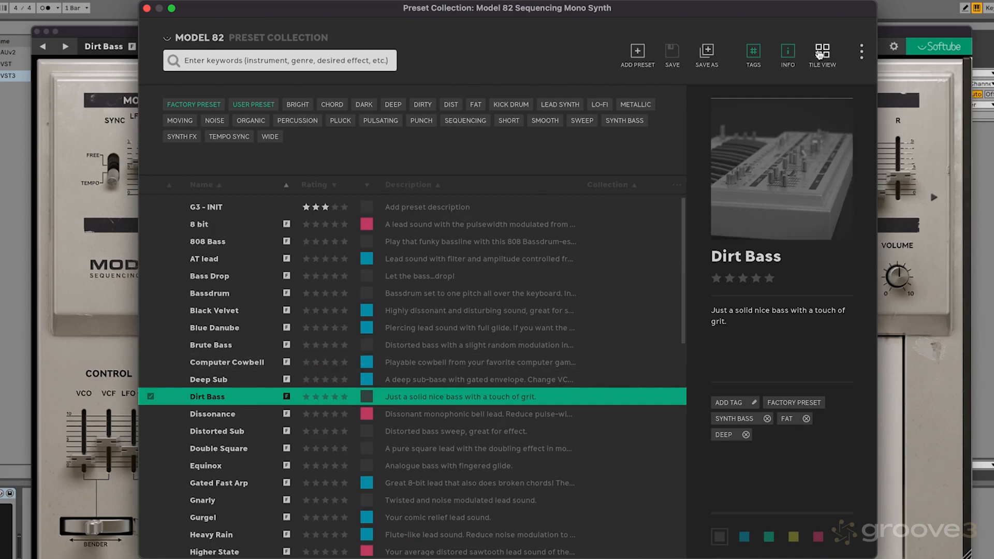
left_click(861, 52)
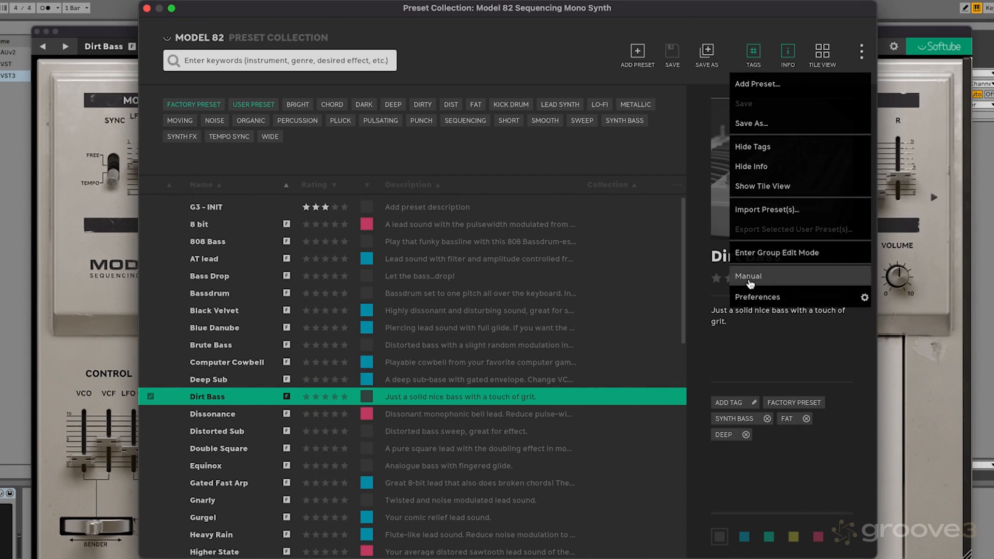
left_click(865, 59)
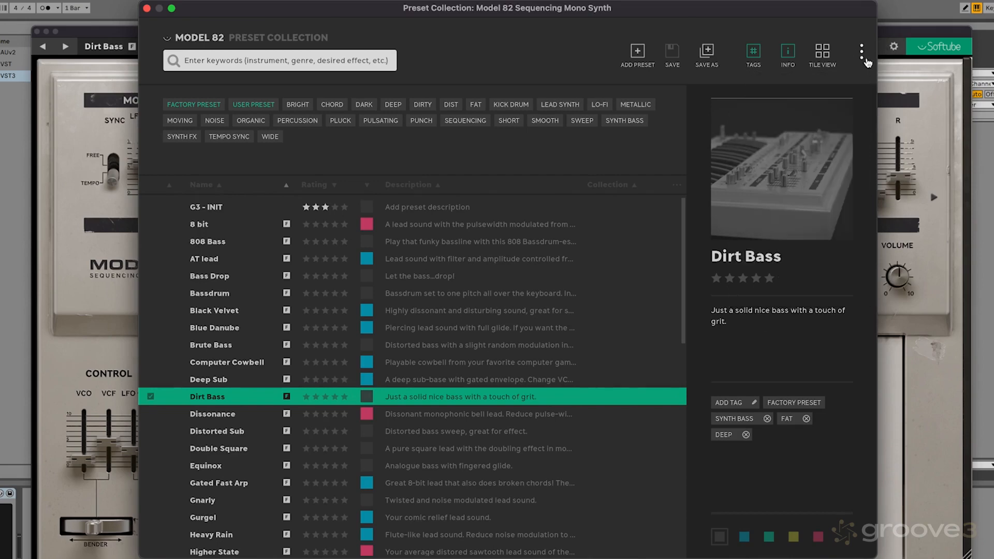
- Browse the full preset list and load Heavy Rain, trying Hihat on the way
scroll(190, 366, "down", 10)
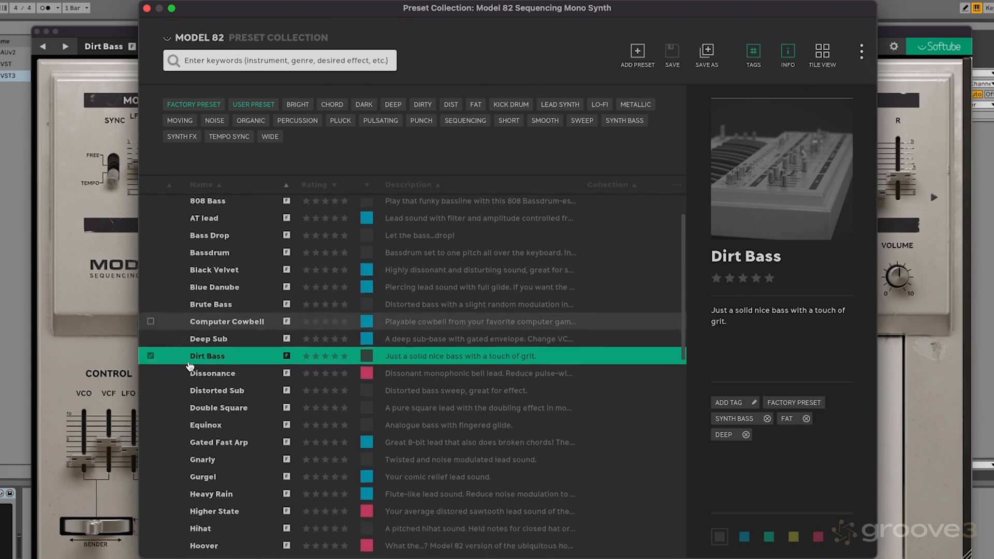
scroll(190, 366, "down", 4)
scroll(197, 362, "up", 6)
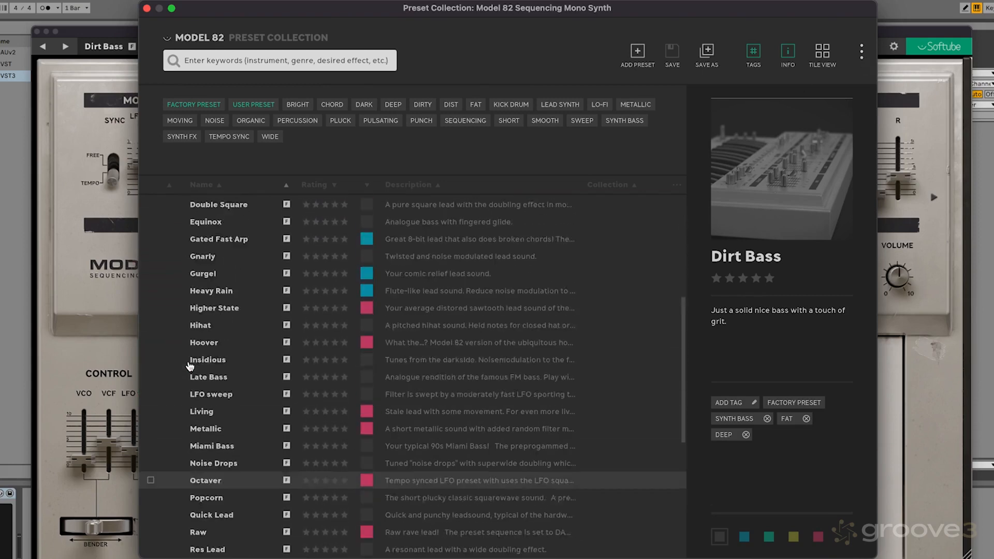
double_click(219, 306)
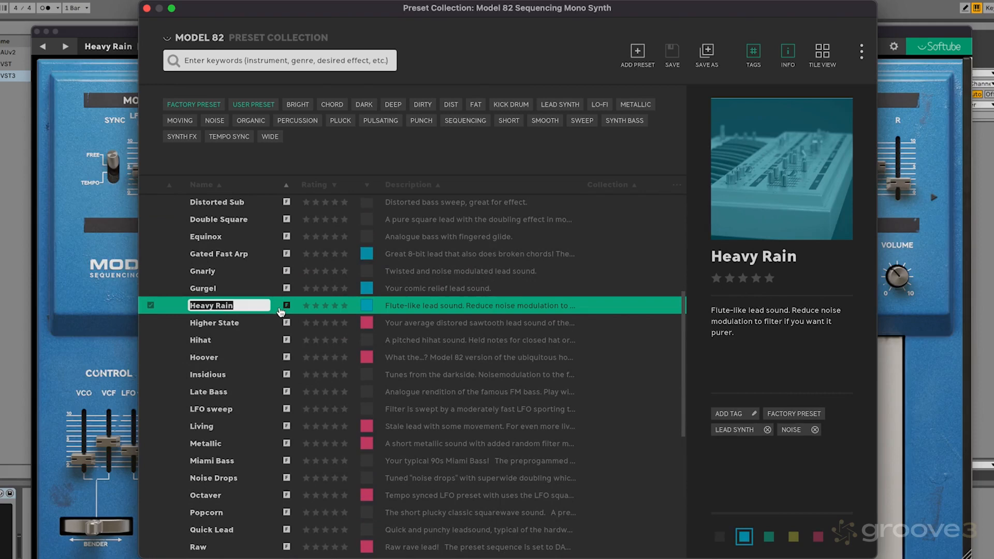
left_click(264, 339)
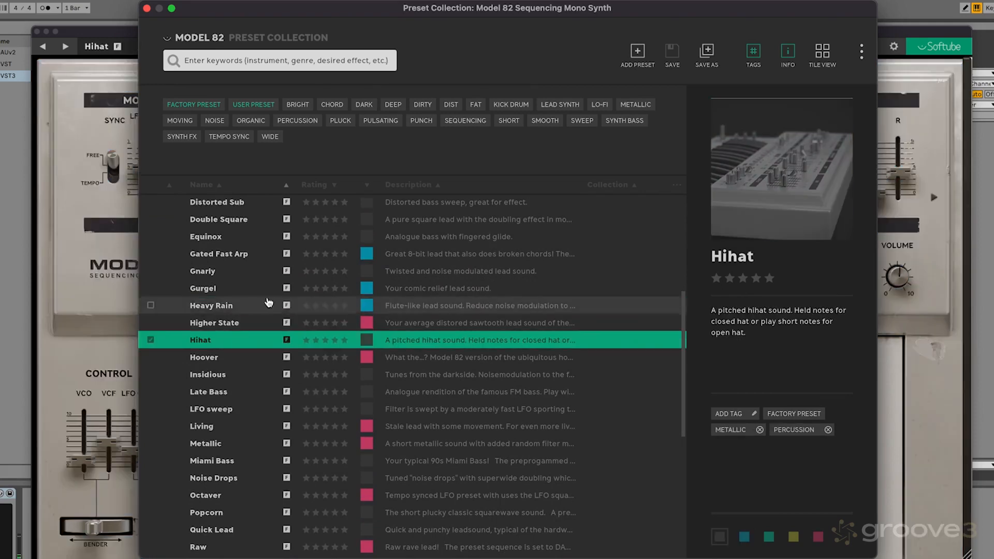
left_click(265, 308)
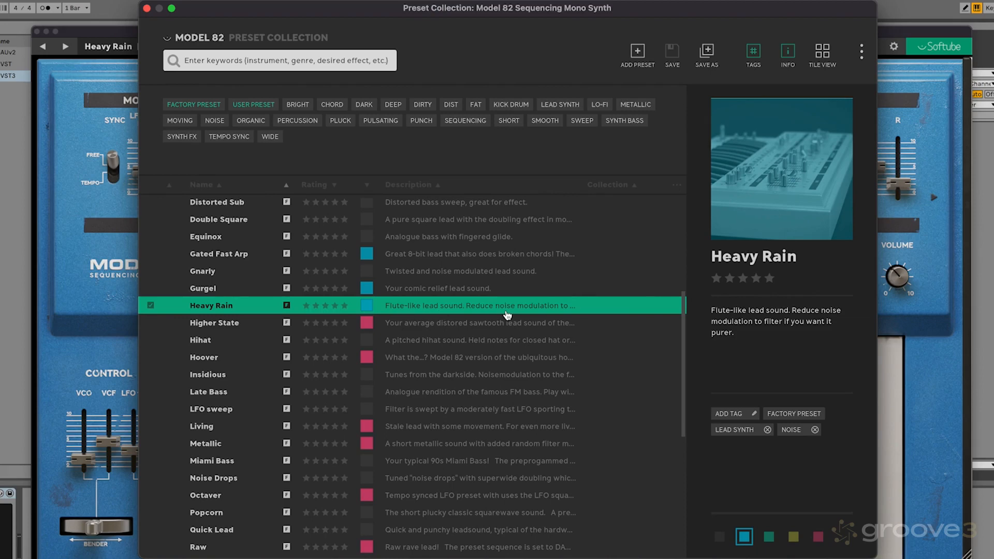
- Rate the Heavy Rain preset five stars, and remove the rating
mouse_move(721, 236)
mouse_move(771, 282)
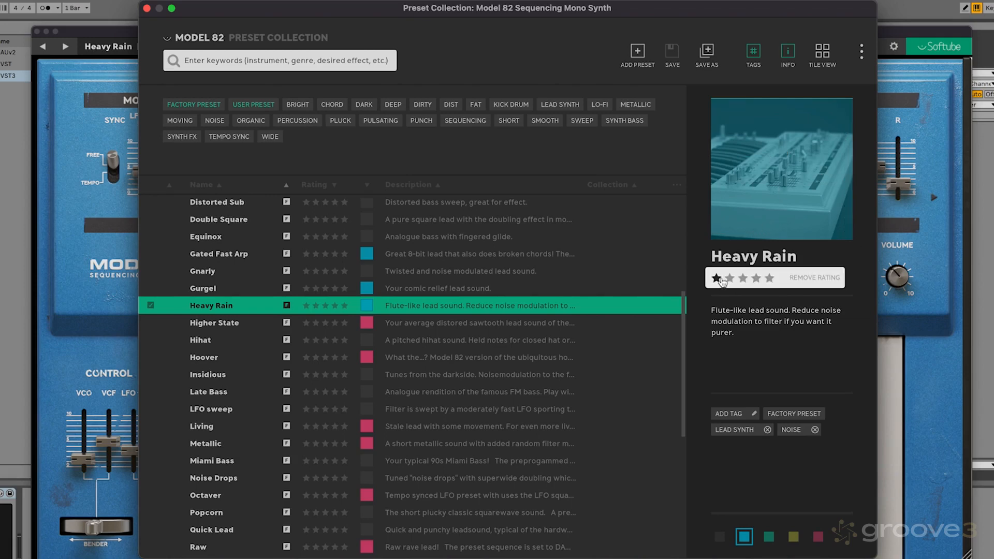
left_click(771, 281)
mouse_move(770, 282)
left_click(822, 283)
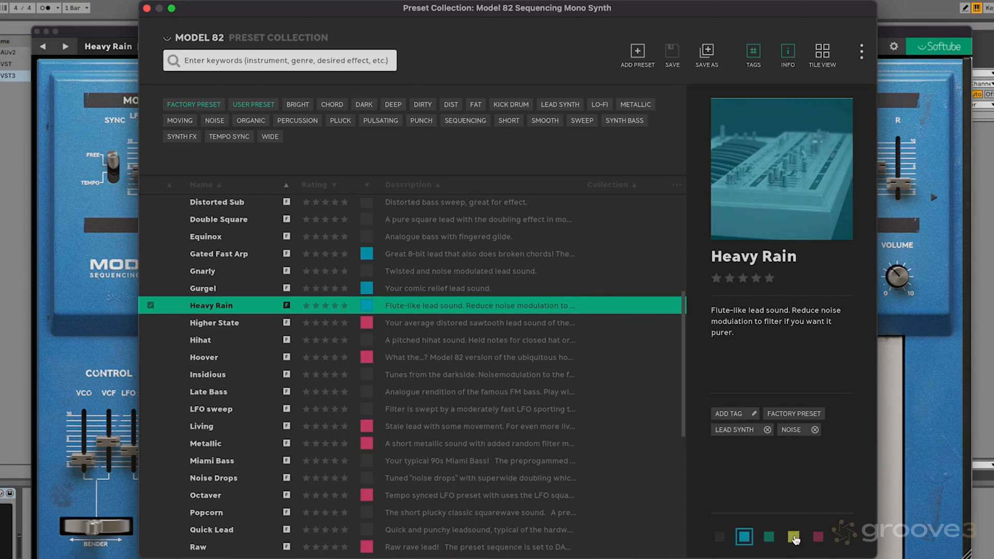
- Close the preset collection and set Heavy Rain's output volume to 4.40
left_click(147, 9)
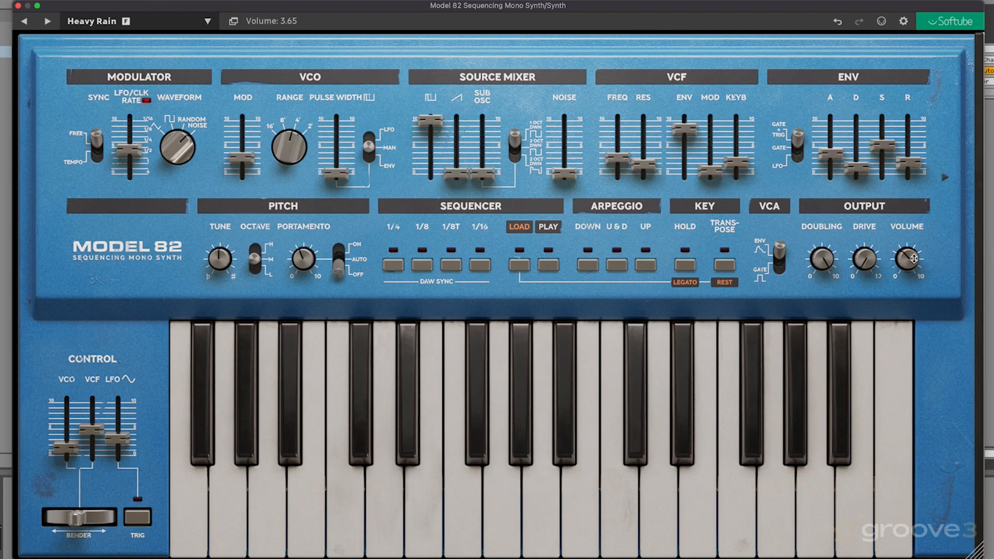
left_click_drag(913, 259, 989, 143)
left_click_drag(909, 261, 887, 363)
left_click_drag(912, 234, 910, 236)
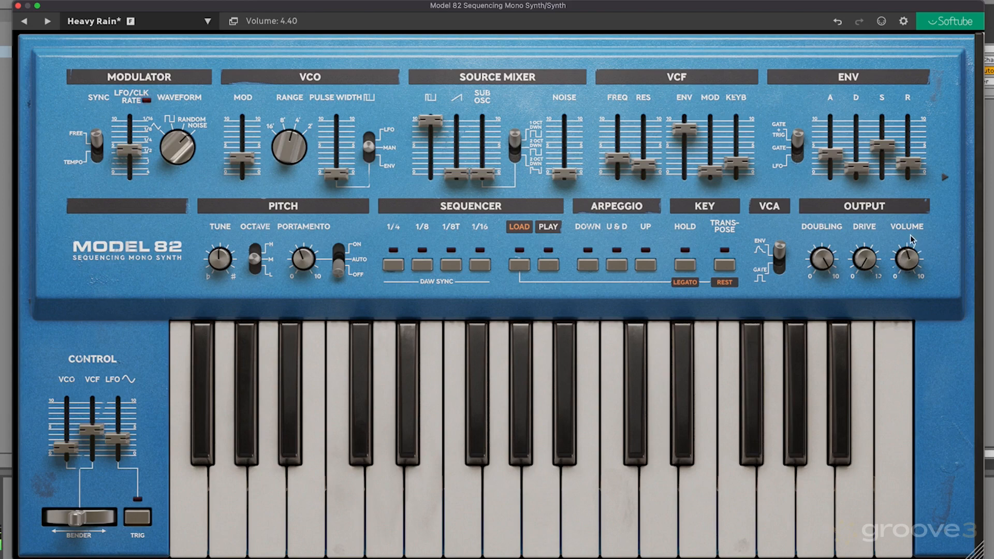